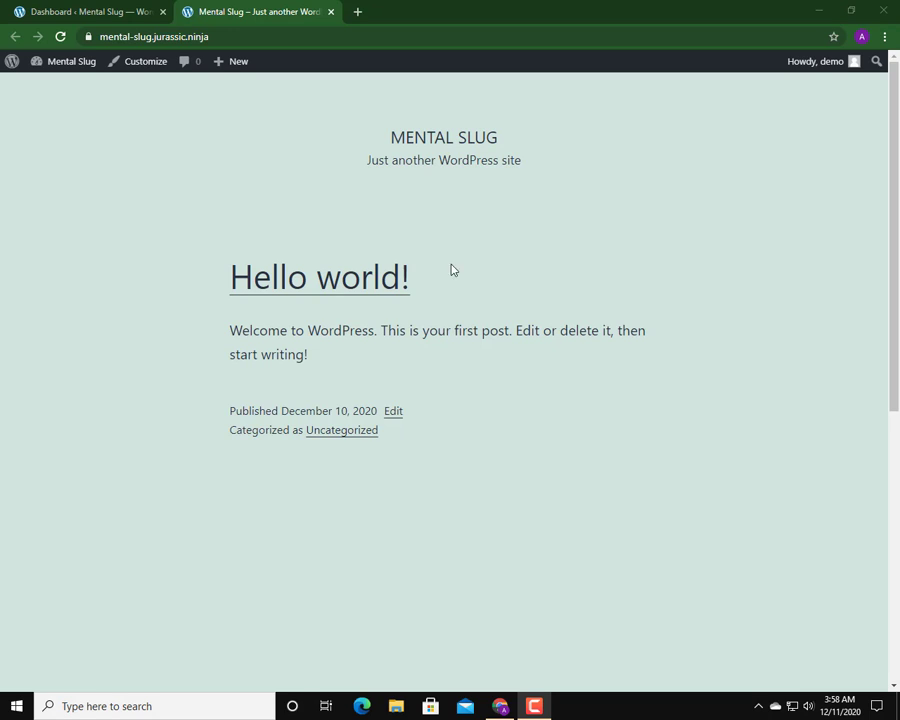
# Step: Reload the site's Hello world front page and select its URL for copying
pyautogui.click(62, 36)
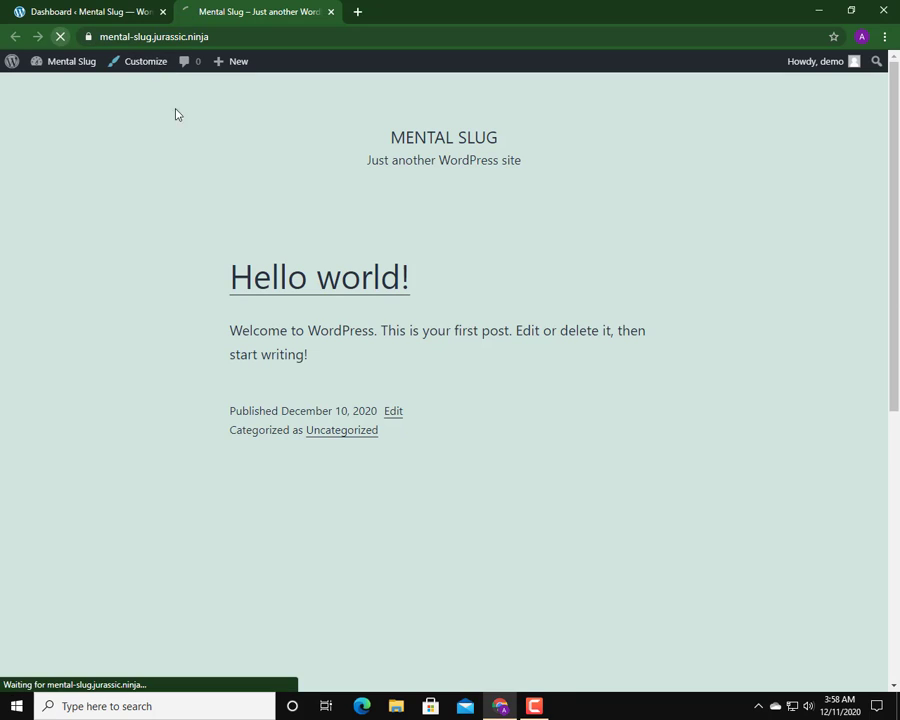
pyautogui.click(217, 37)
pyautogui.hotkey('ctrl', 'c')
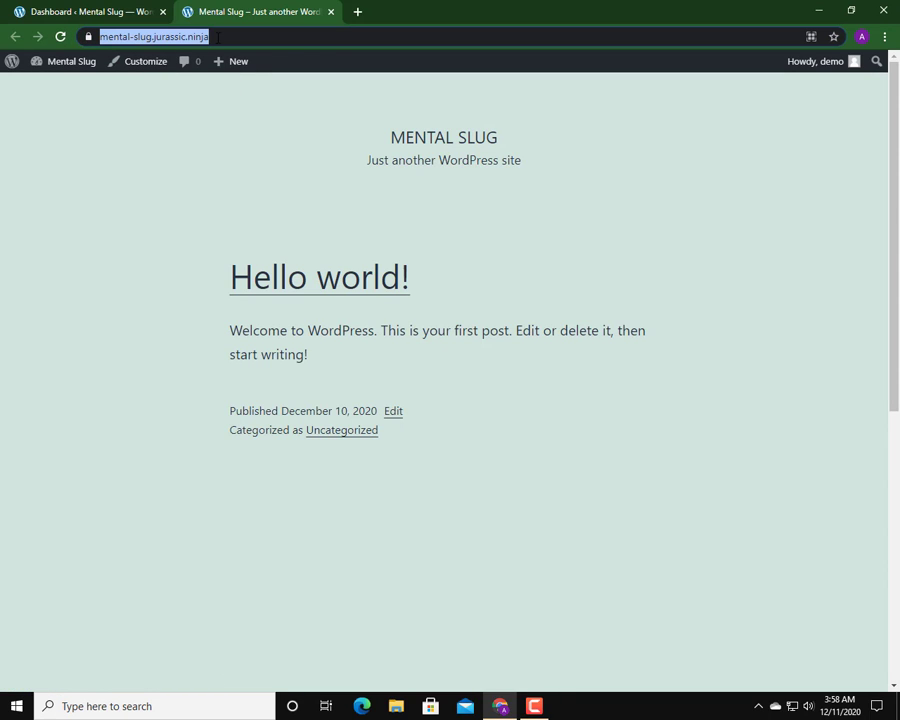
# Step: Search 'google page speed' and analyze mental-slug.jurassic.ninja in PageSpeed Insights, scoring 97 on mobile
pyautogui.click(359, 17)
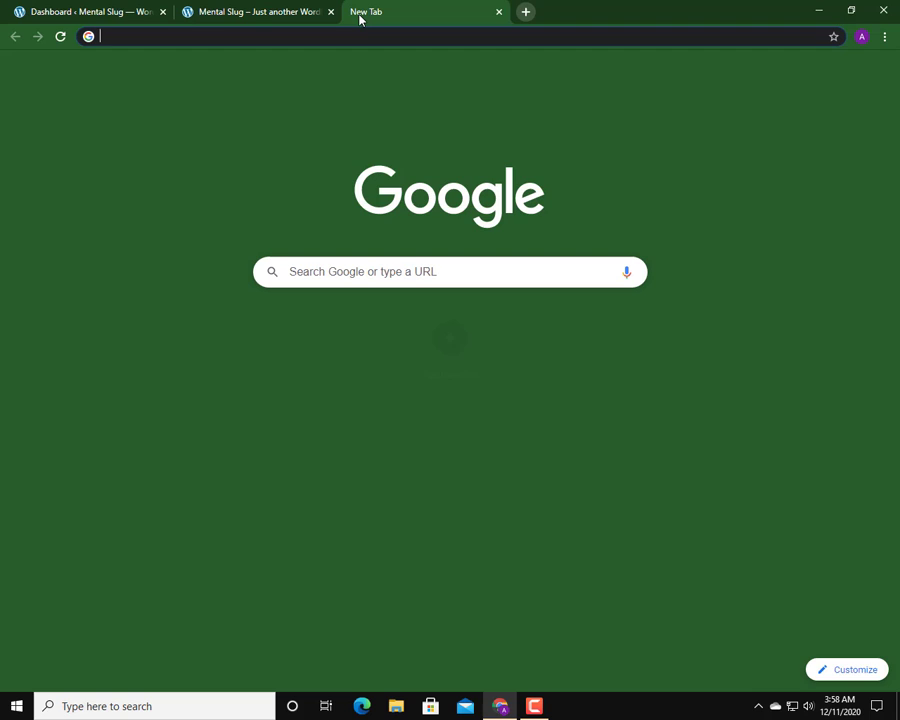
pyautogui.write('goo')
pyautogui.press('Return')
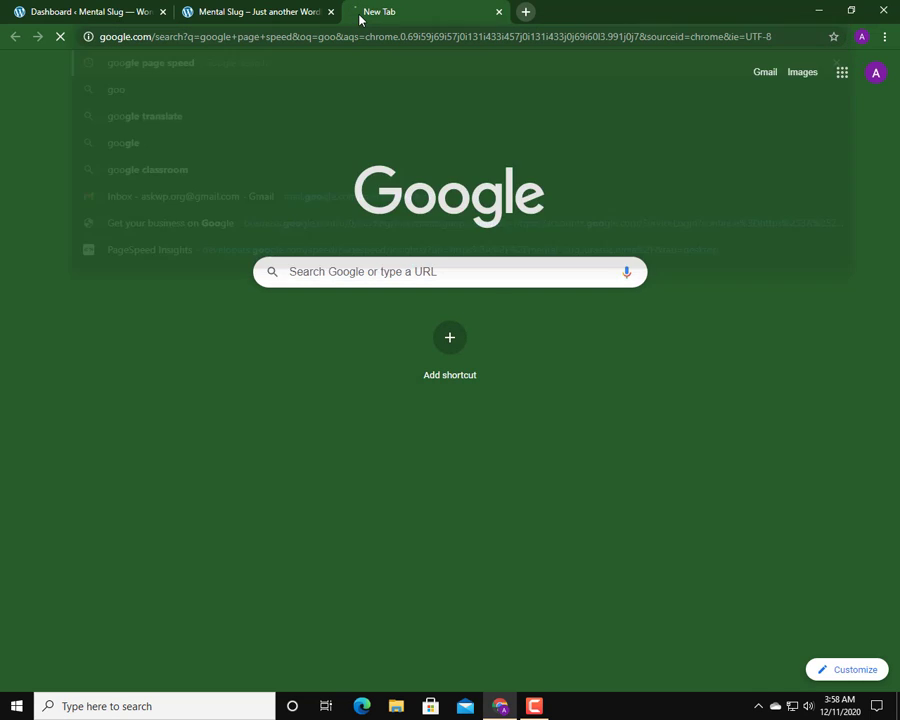
pyautogui.click(272, 198)
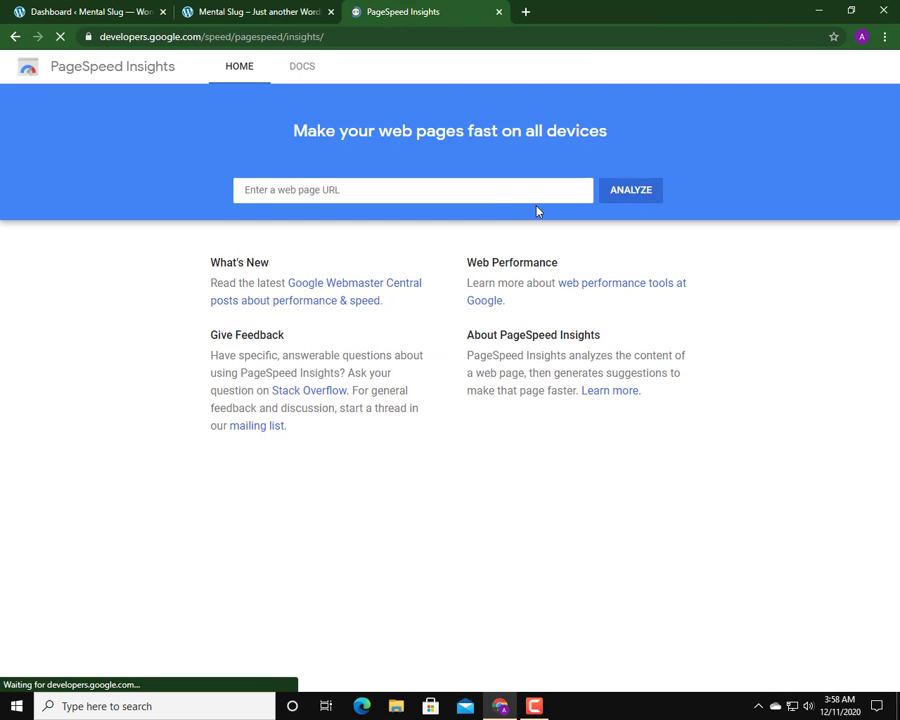
pyautogui.hotkey('ctrl', 'v')
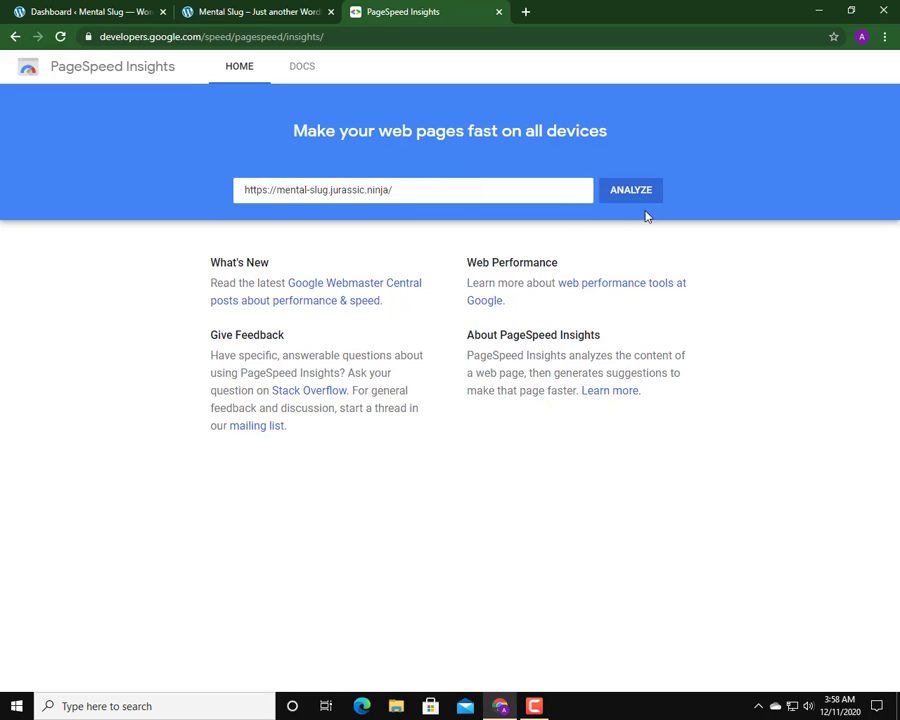
pyautogui.click(628, 190)
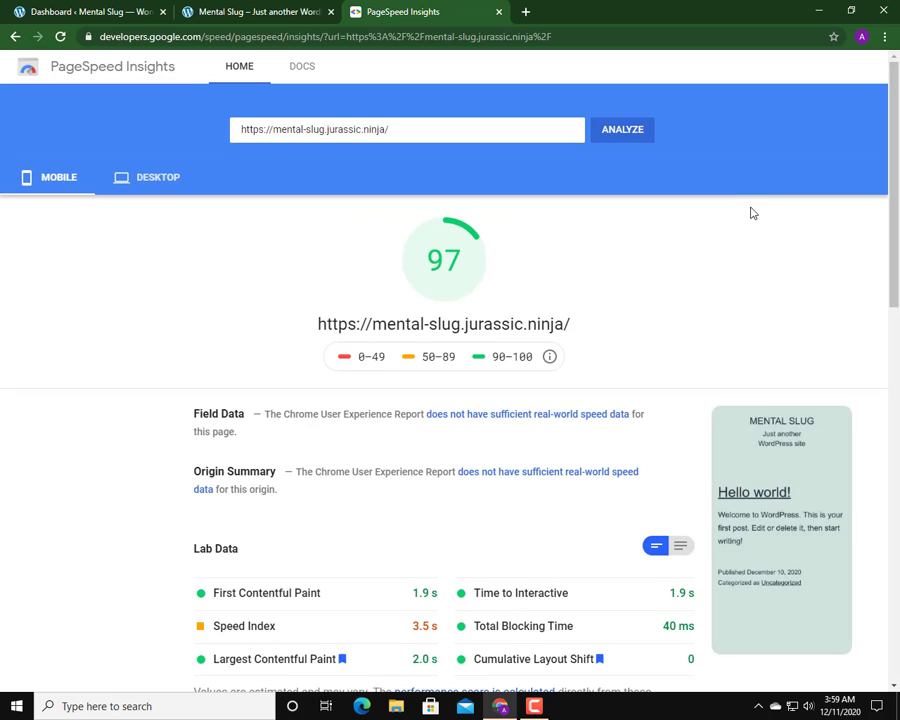
pyautogui.scroll(-1, 519, 321)
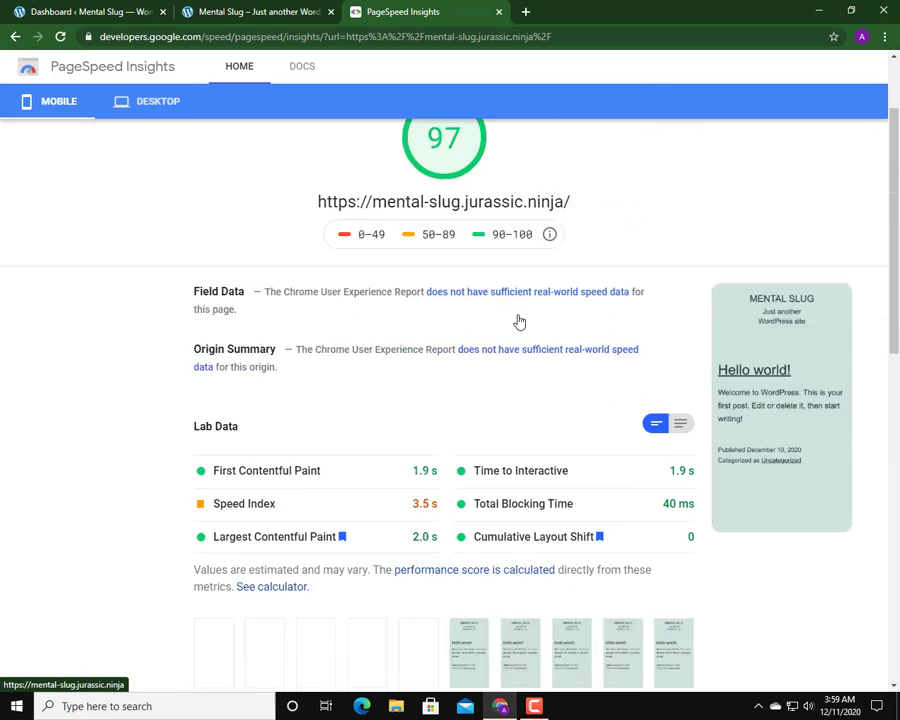
pyautogui.scroll(1, 516, 320)
pyautogui.click(156, 108)
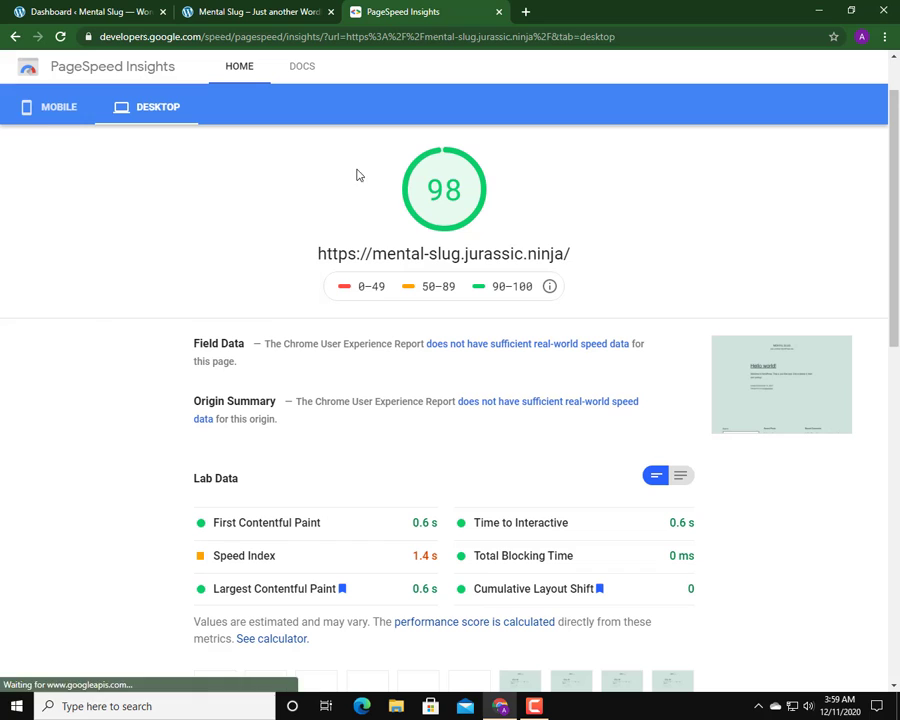
pyautogui.scroll(-2, 437, 258)
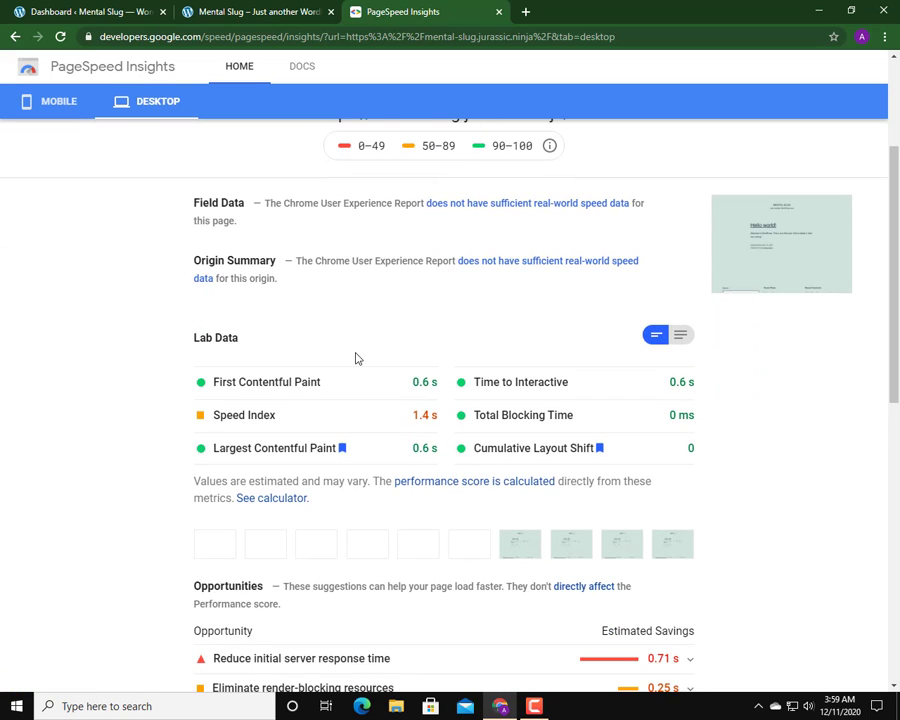
pyautogui.scroll(-4, 356, 357)
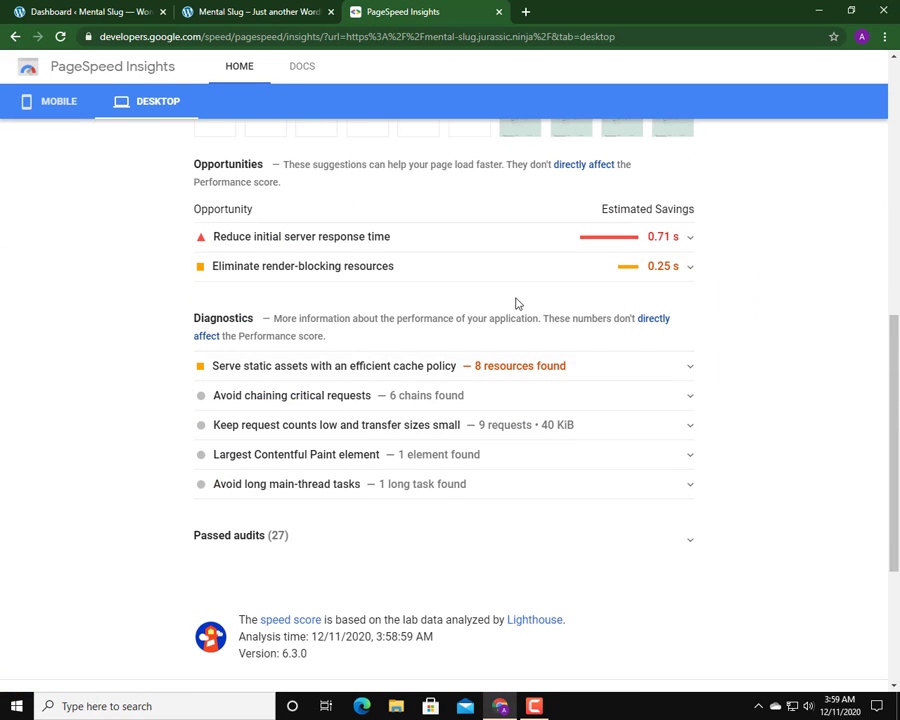
pyautogui.click(493, 247)
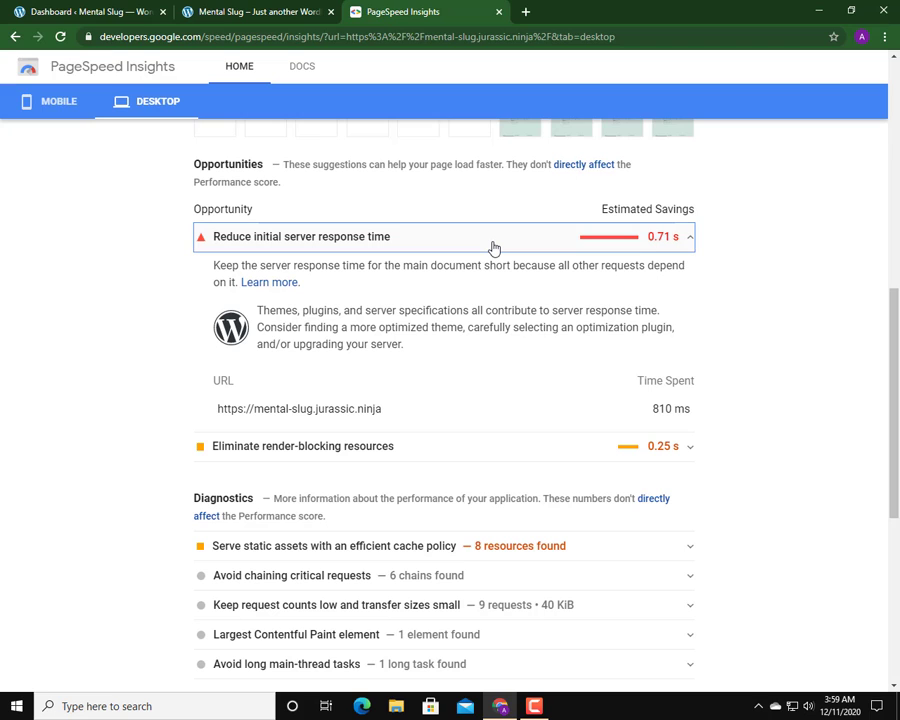
pyautogui.click(493, 247)
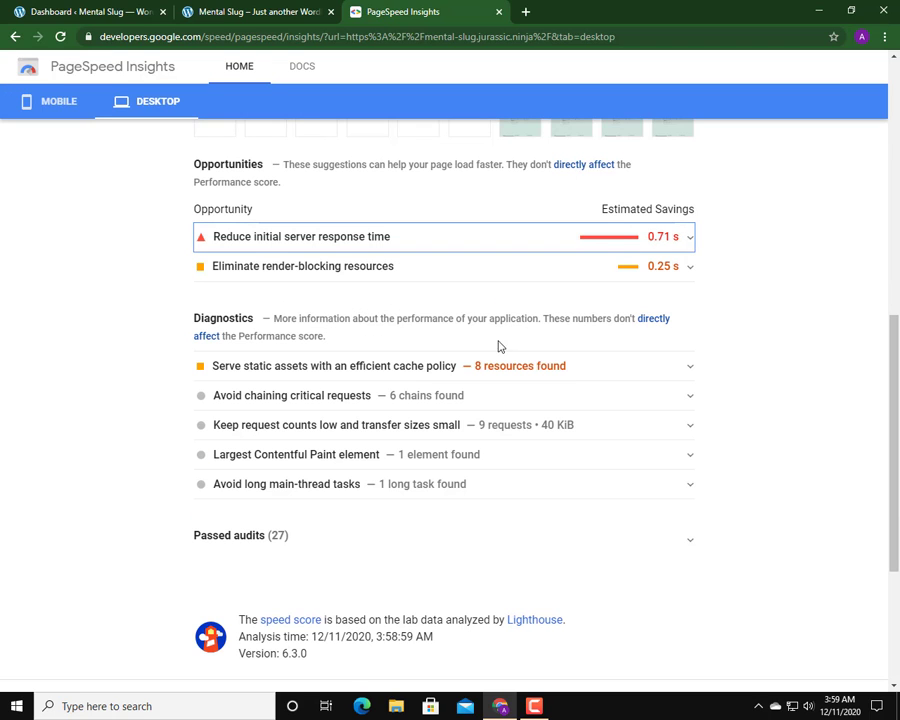
pyautogui.click(416, 370)
pyautogui.click(416, 370)
pyautogui.scroll(6, 360, 302)
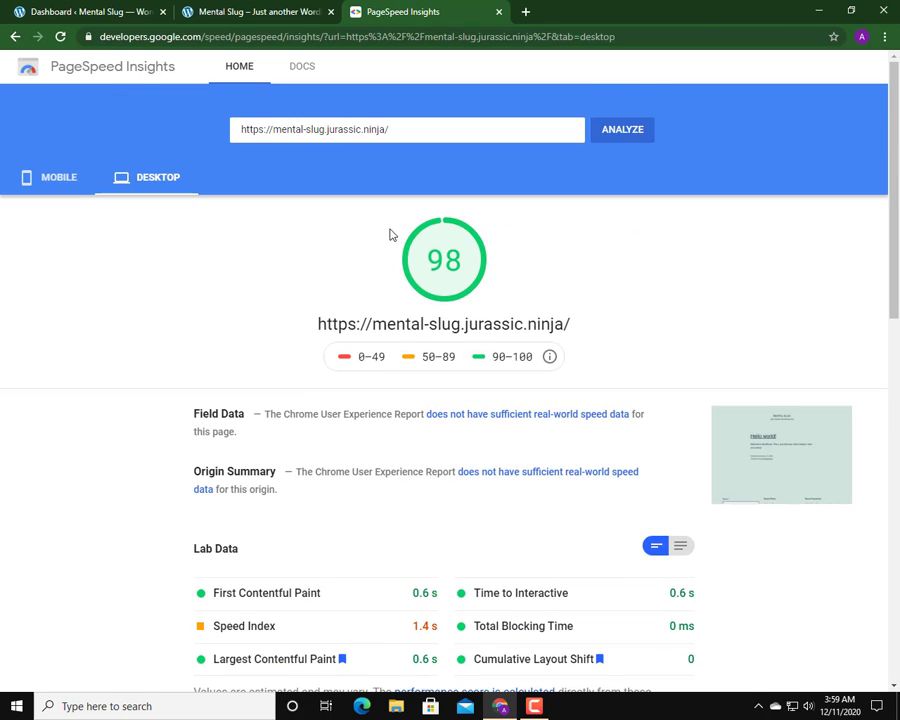
pyautogui.click(70, 186)
pyautogui.click(167, 192)
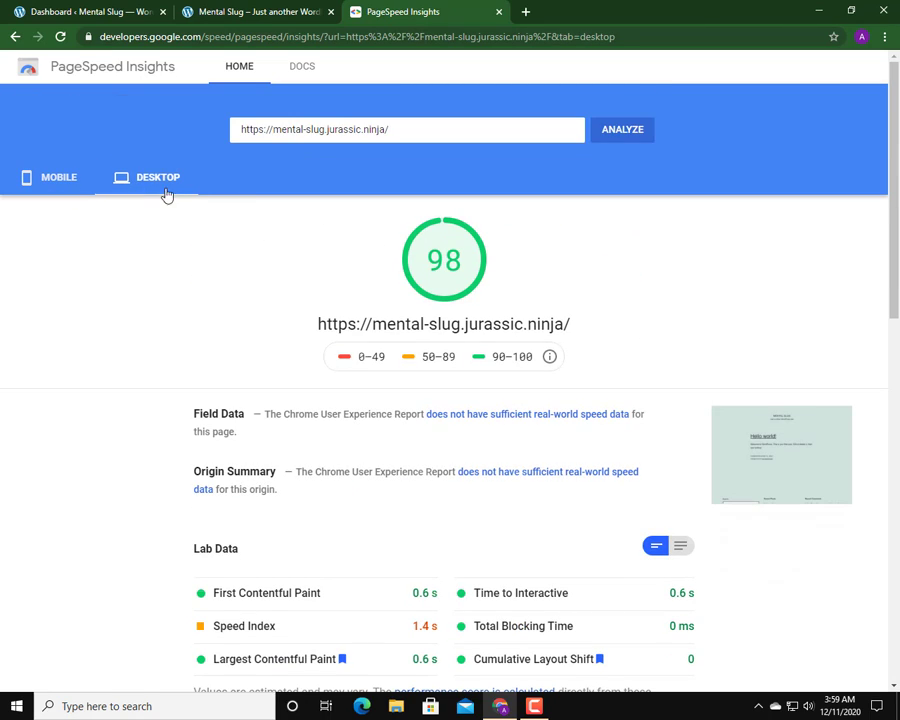
pyautogui.click(62, 188)
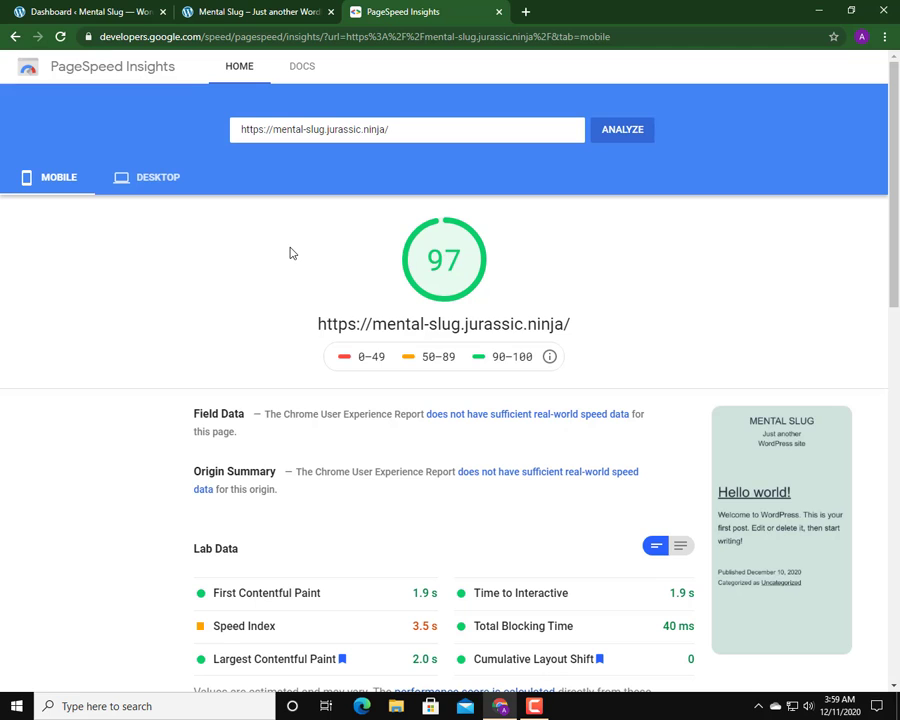
pyautogui.scroll(-3, 292, 253)
pyautogui.scroll(3, 276, 254)
pyautogui.scroll(-2, 130, 212)
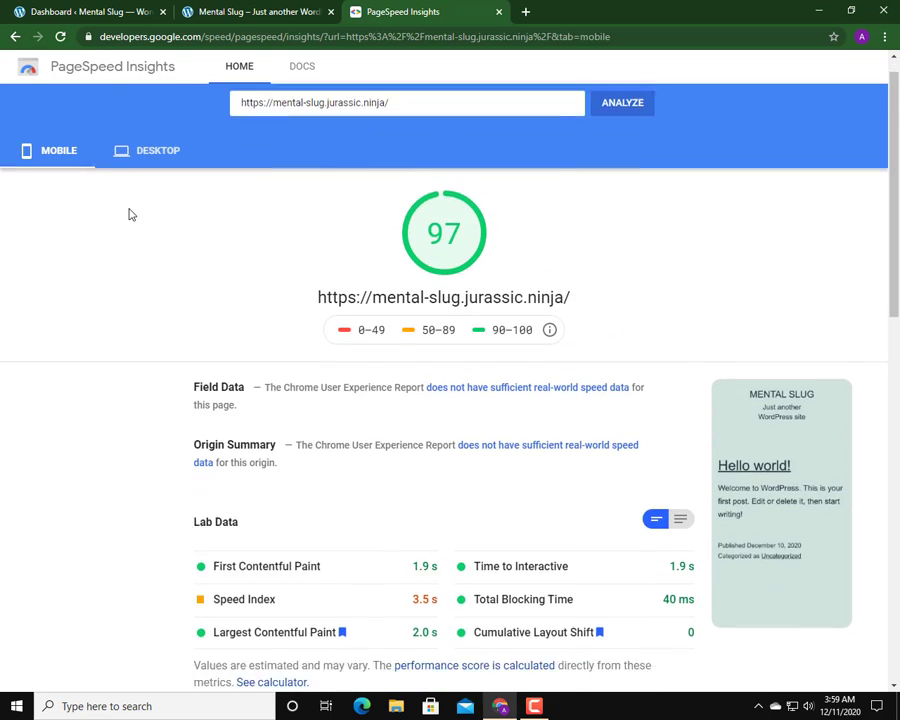
pyautogui.moveTo(213, 486)
pyautogui.mouseDown()
pyautogui.moveTo(237, 500)
pyautogui.moveTo(433, 488)
pyautogui.moveTo(440, 458)
pyautogui.mouseUp()
pyautogui.click(251, 452)
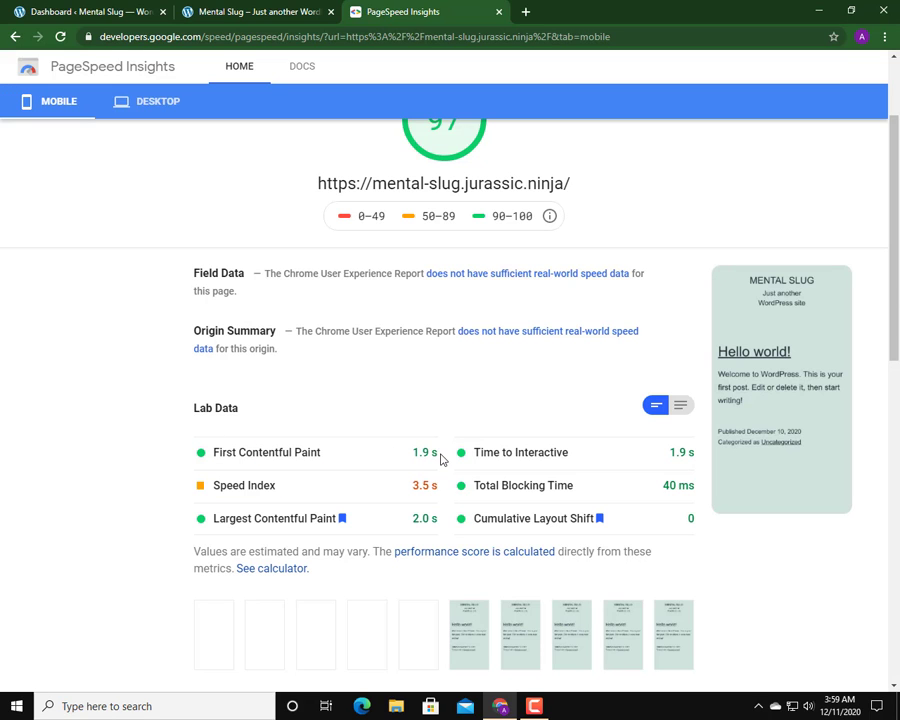
# Step: Show the desktop report scoring 98 and pick out its 0.6 s First Contentful Paint
pyautogui.scroll(5, 277, 357)
pyautogui.click(158, 180)
pyautogui.scroll(-3, 275, 302)
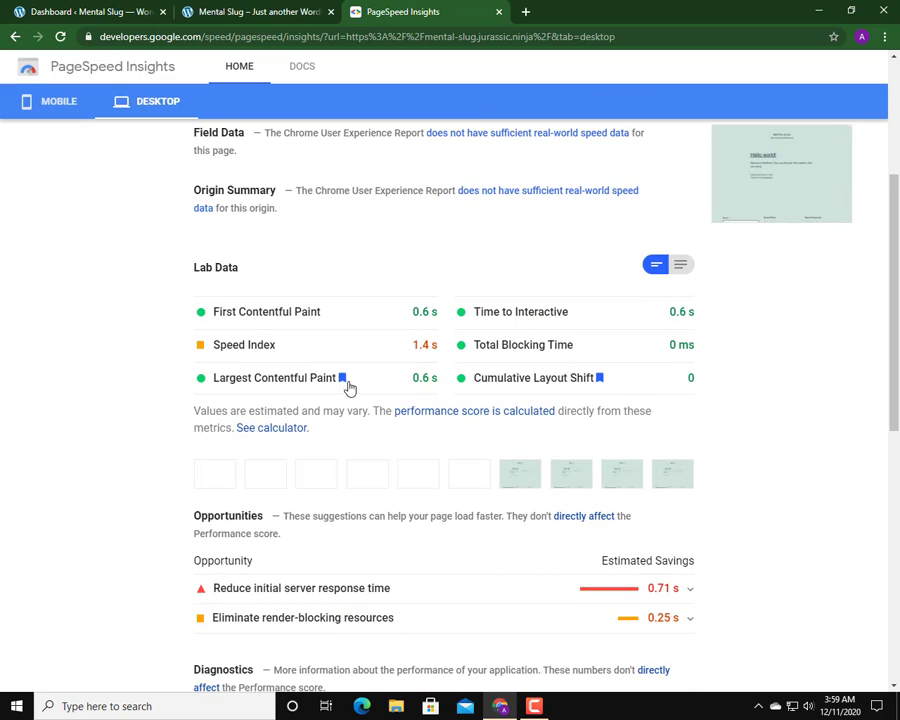
pyautogui.moveTo(220, 311); pyautogui.dragTo(320, 312)
pyautogui.moveTo(412, 311)
pyautogui.mouseDown()
pyautogui.moveTo(470, 348)
pyautogui.moveTo(450, 368)
pyautogui.moveTo(468, 355)
pyautogui.moveTo(417, 343)
pyautogui.mouseUp()
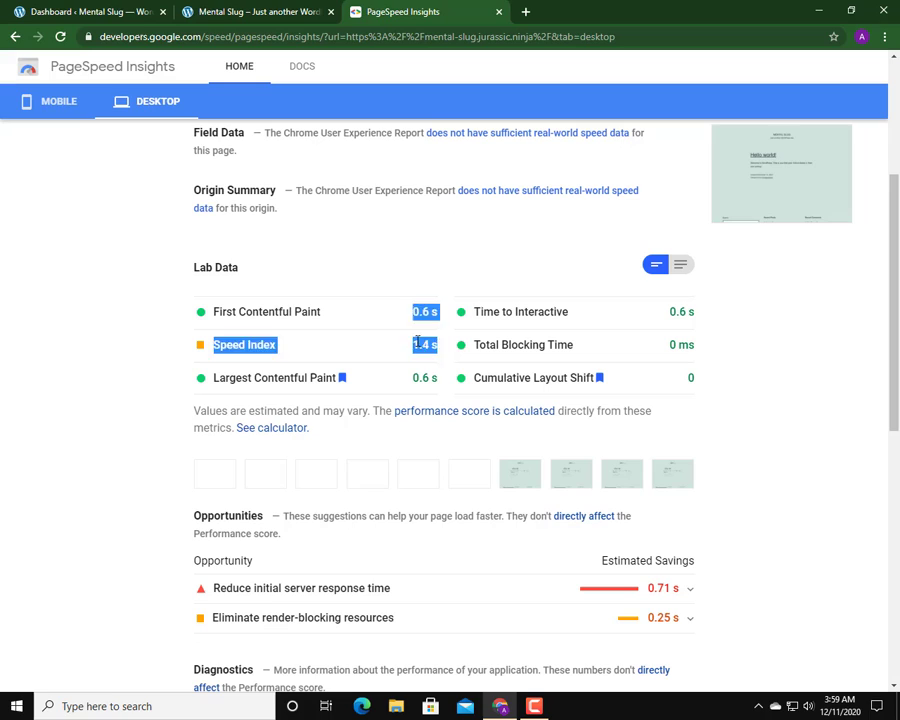
pyautogui.click(220, 307)
pyautogui.moveTo(215, 311); pyautogui.dragTo(324, 318)
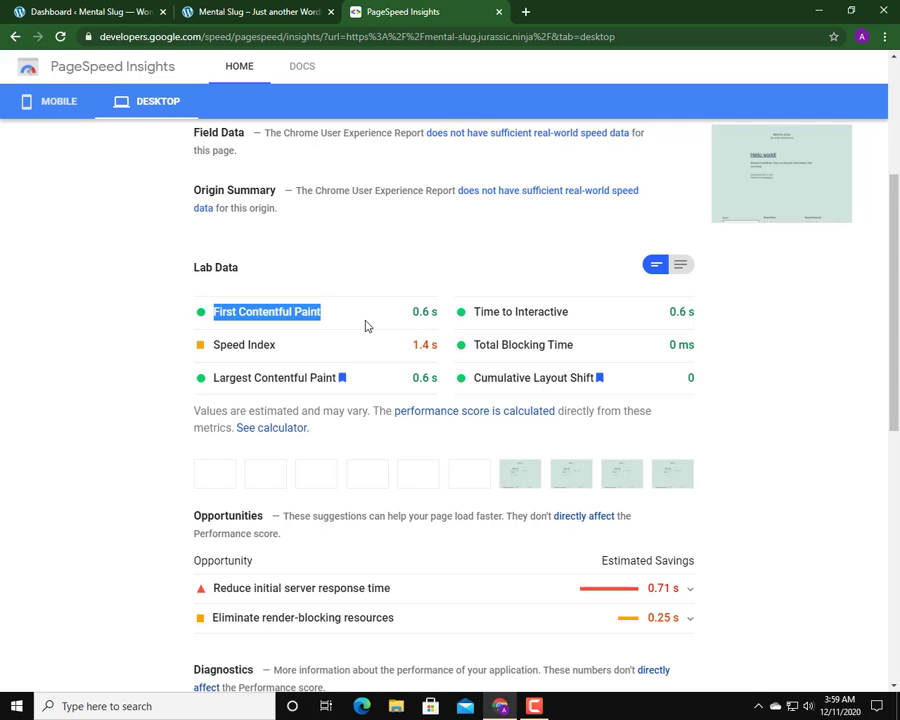
# Step: Scroll through the desktop Opportunities and Diagnostics sections
pyautogui.scroll(-3, 366, 326)
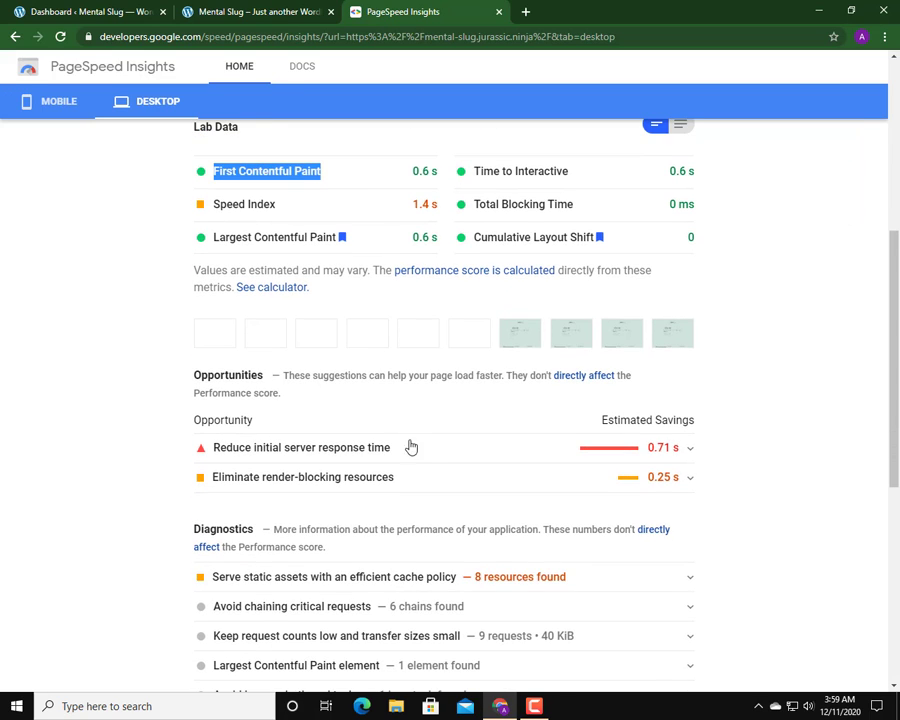
pyautogui.scroll(-2, 408, 444)
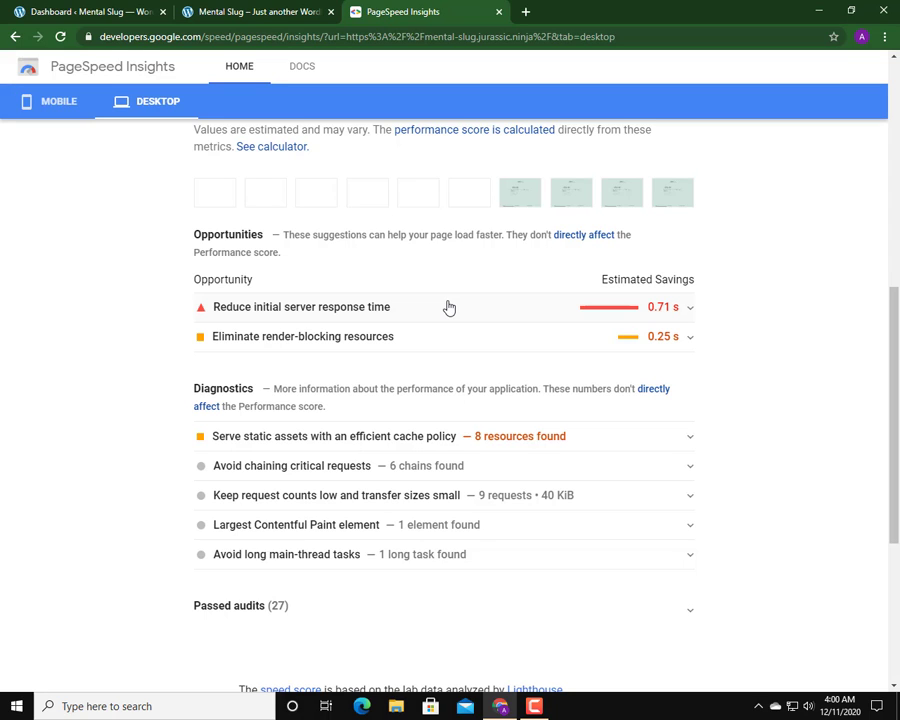
pyautogui.scroll(2, 449, 307)
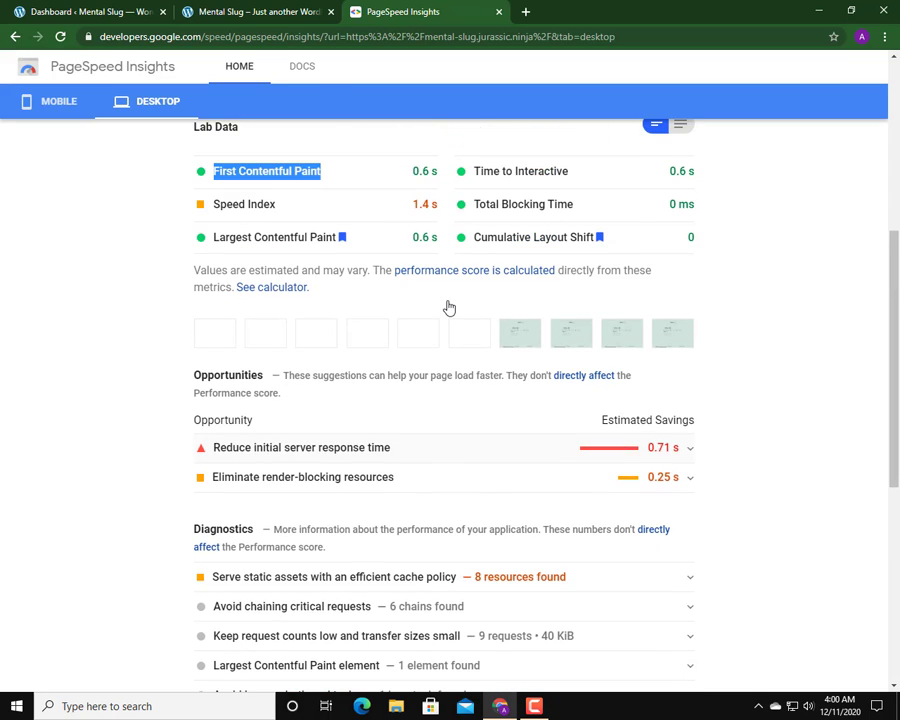
pyautogui.scroll(3, 449, 307)
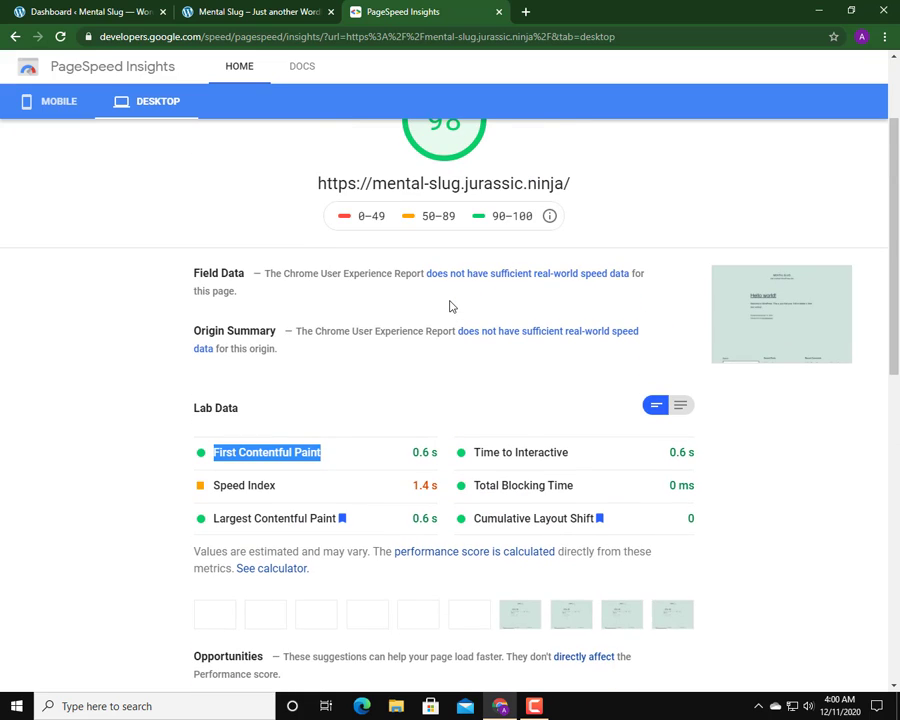
pyautogui.scroll(2, 449, 307)
pyautogui.scroll(-2, 450, 304)
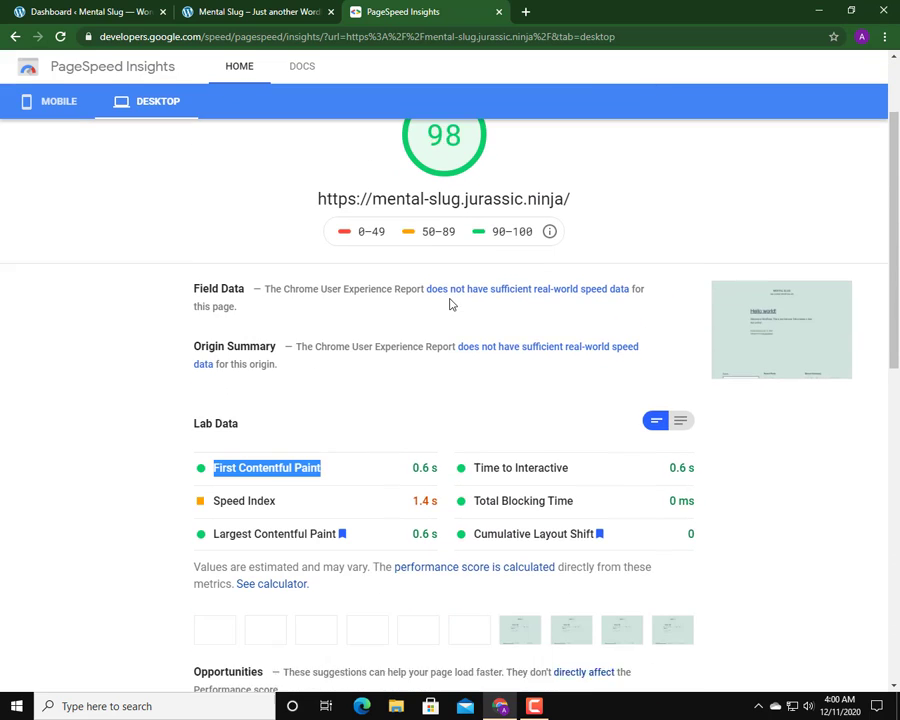
# Step: Activate the Divi theme from the Dashboard's Appearance > Themes page
pyautogui.click(91, 13)
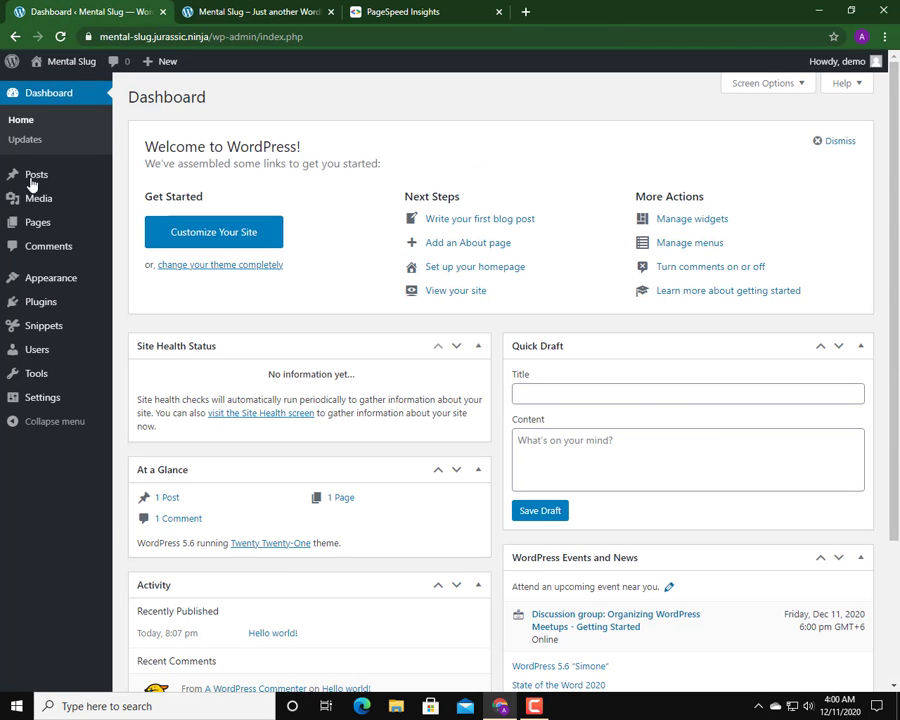
pyautogui.click(67, 281)
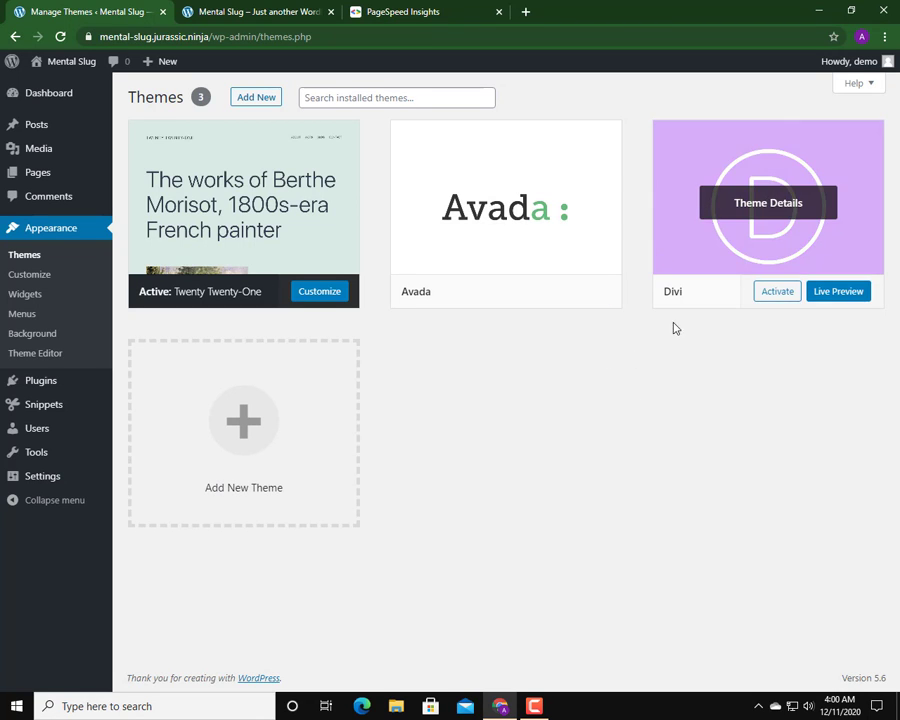
pyautogui.click(778, 292)
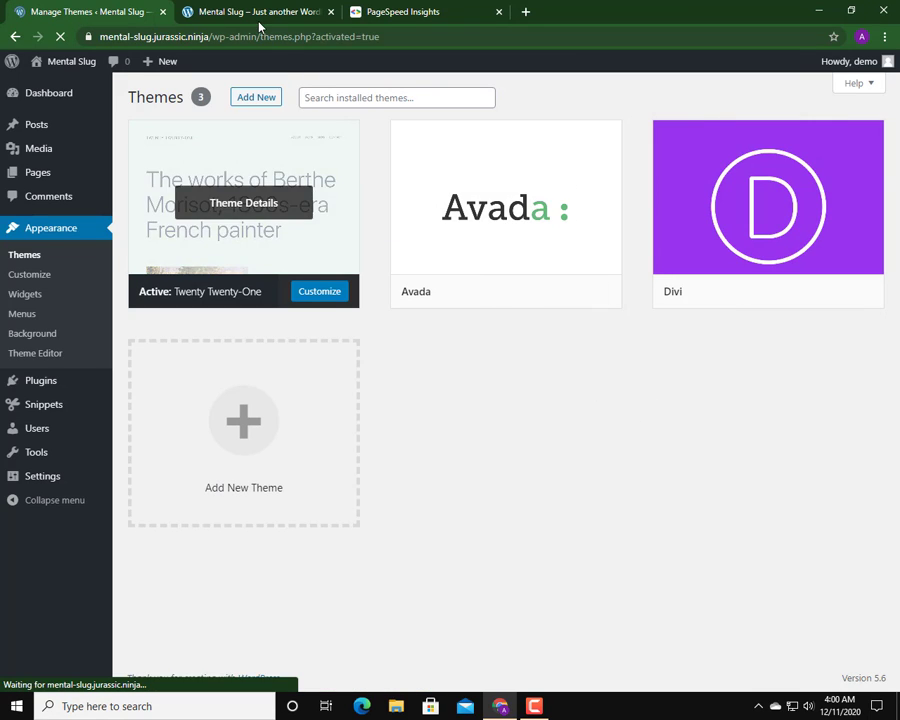
# Step: Reload the front page so the Hello world! post appears in Divi with a widget sidebar
pyautogui.click(254, 12)
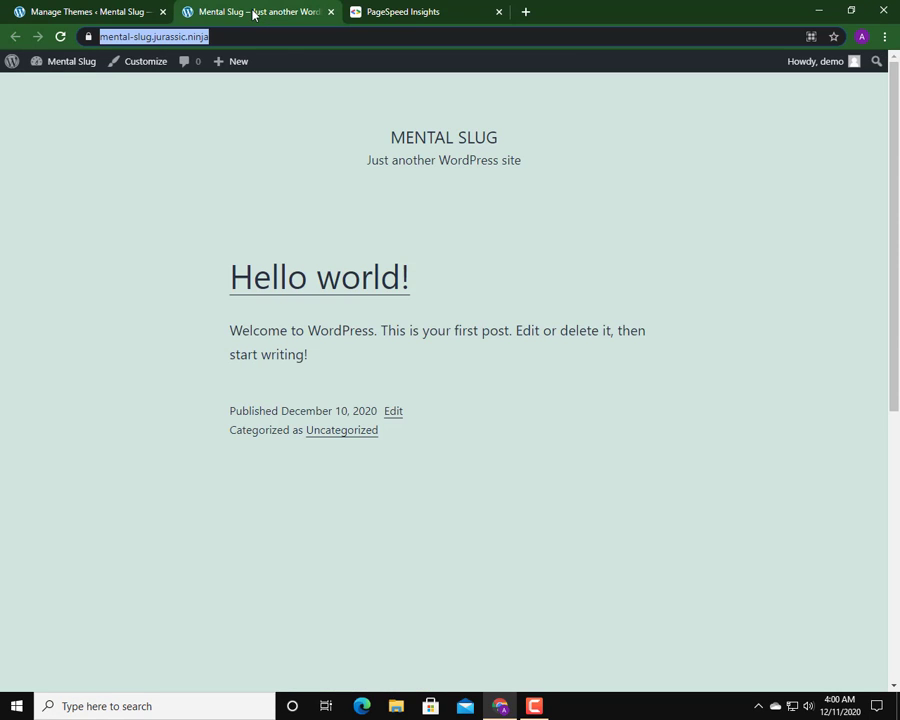
pyautogui.click(61, 37)
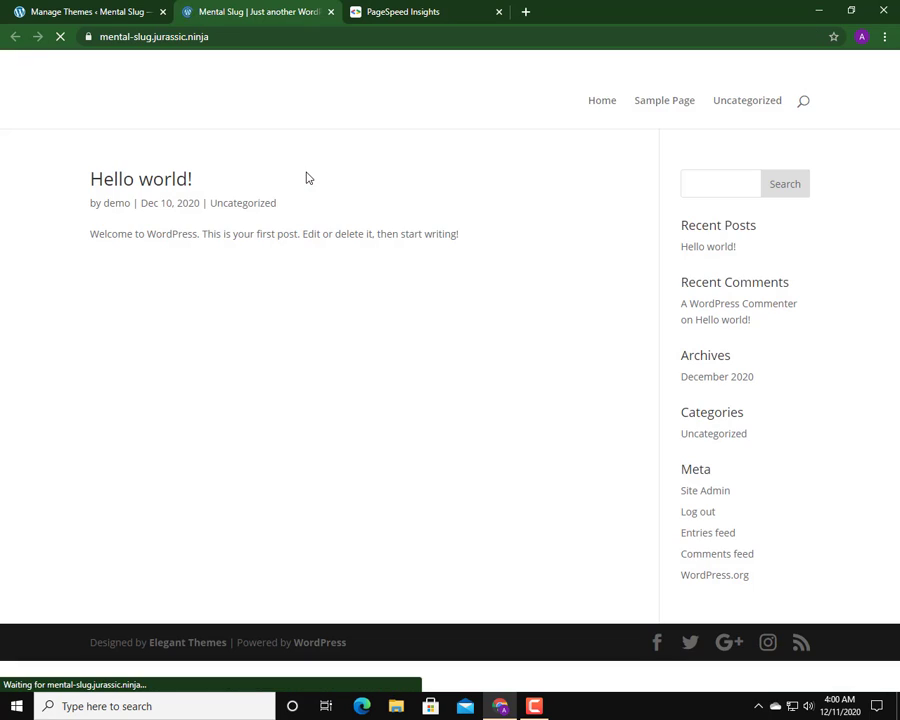
pyautogui.click(131, 112)
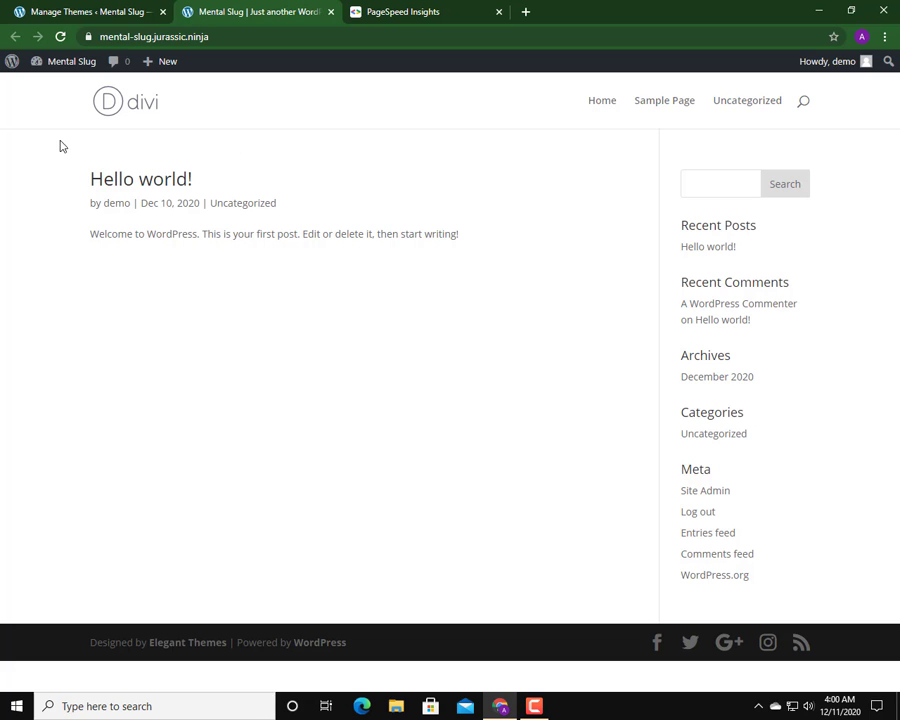
pyautogui.moveTo(60, 145); pyautogui.dragTo(540, 254)
pyautogui.click(540, 254)
pyautogui.click(125, 111)
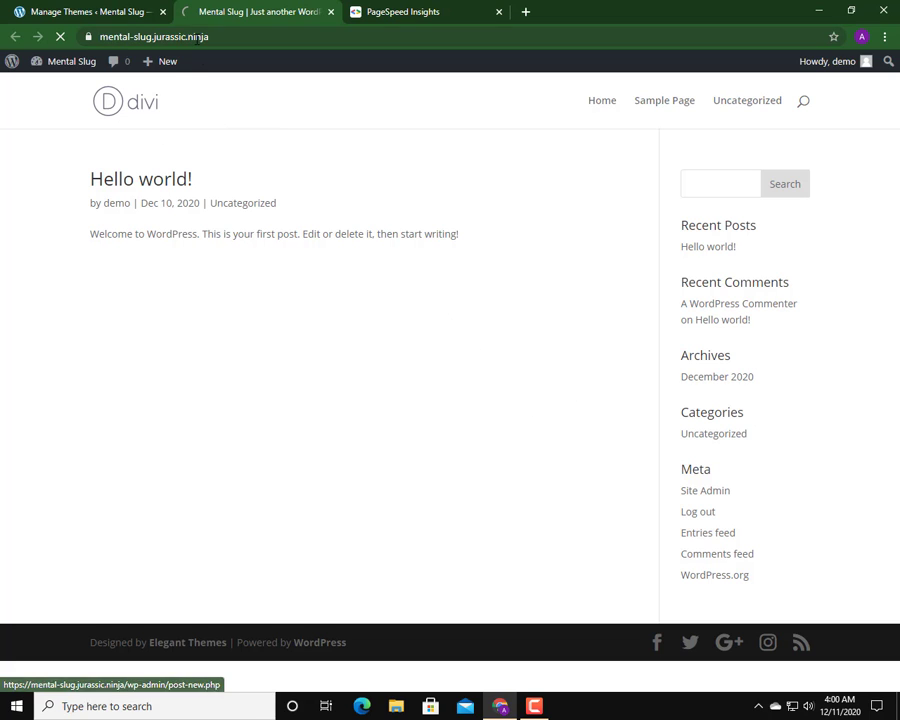
# Step: Copy the site's URL and run a fresh PageSpeed Insights analysis on it
pyautogui.rightClick(205, 37)
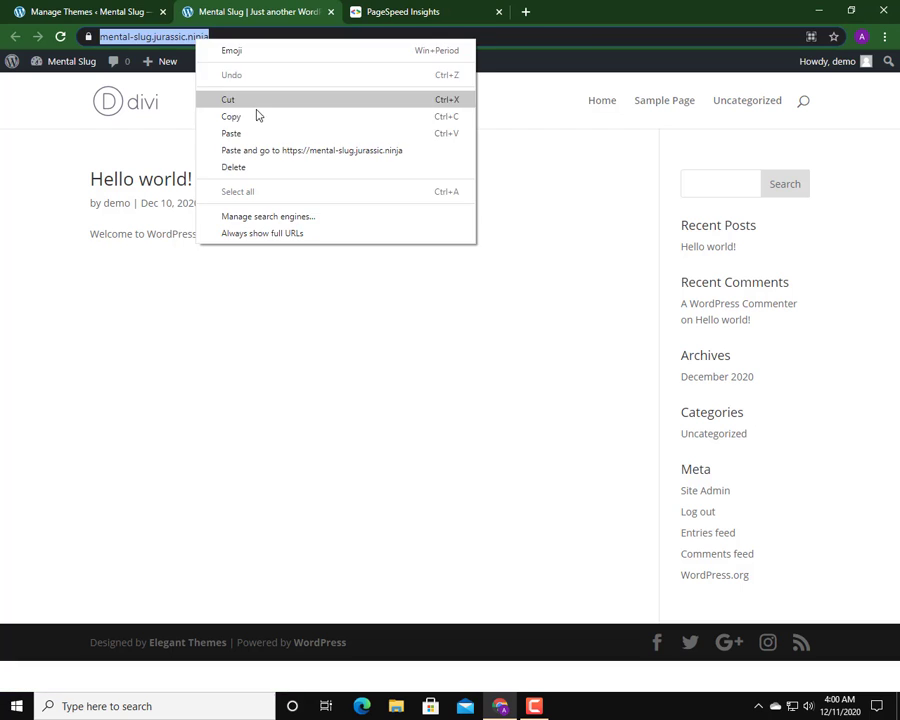
pyautogui.click(257, 114)
pyautogui.click(405, 12)
pyautogui.scroll(2, 378, 208)
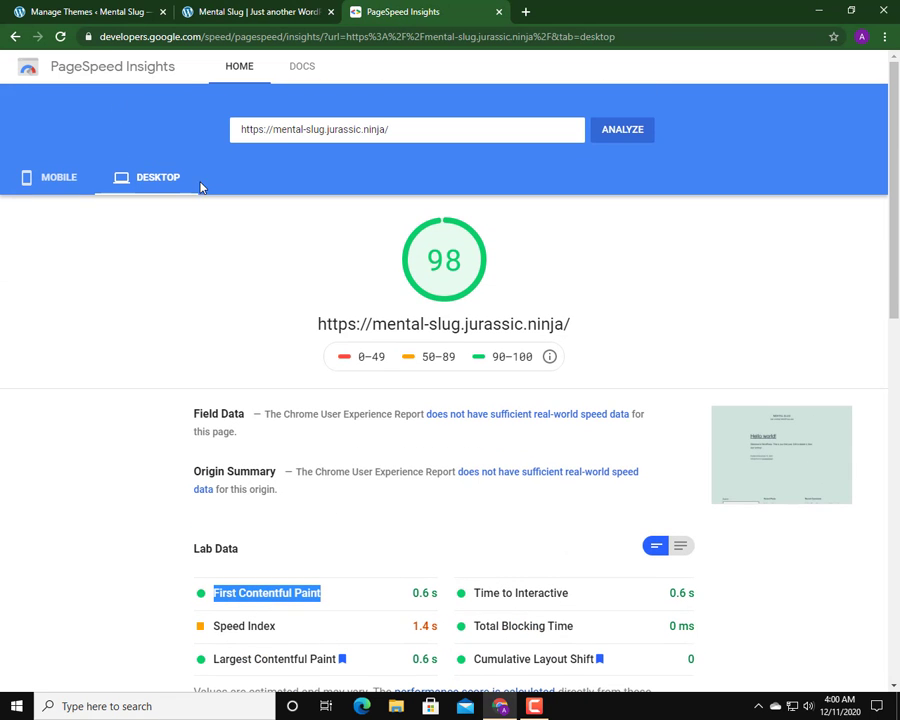
pyautogui.tripleClick(380, 131)
pyautogui.rightClick(380, 131)
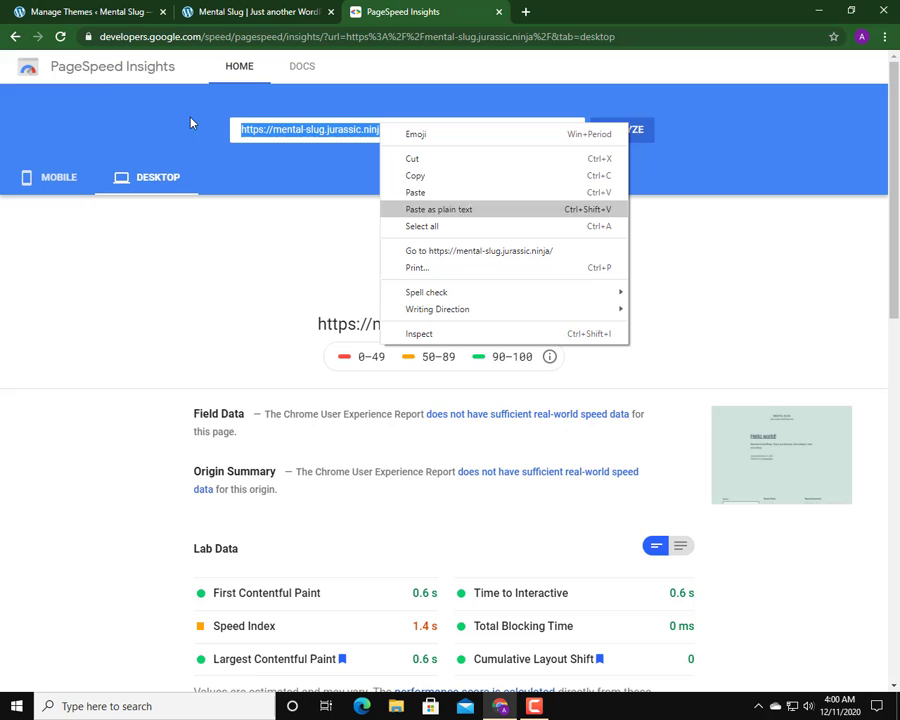
pyautogui.click(120, 68)
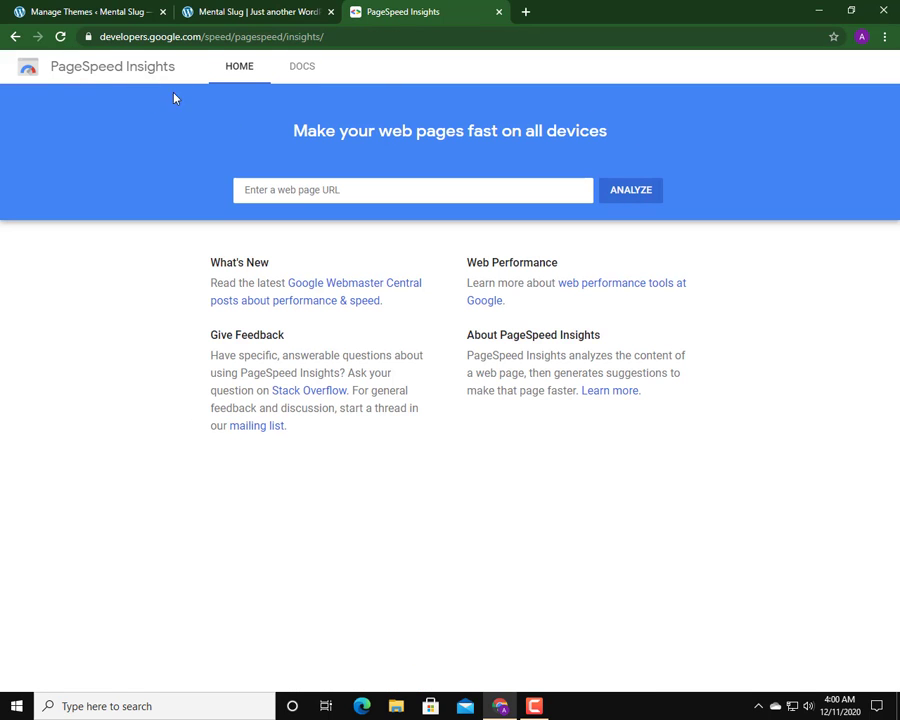
pyautogui.rightClick(340, 188)
pyautogui.click(420, 314)
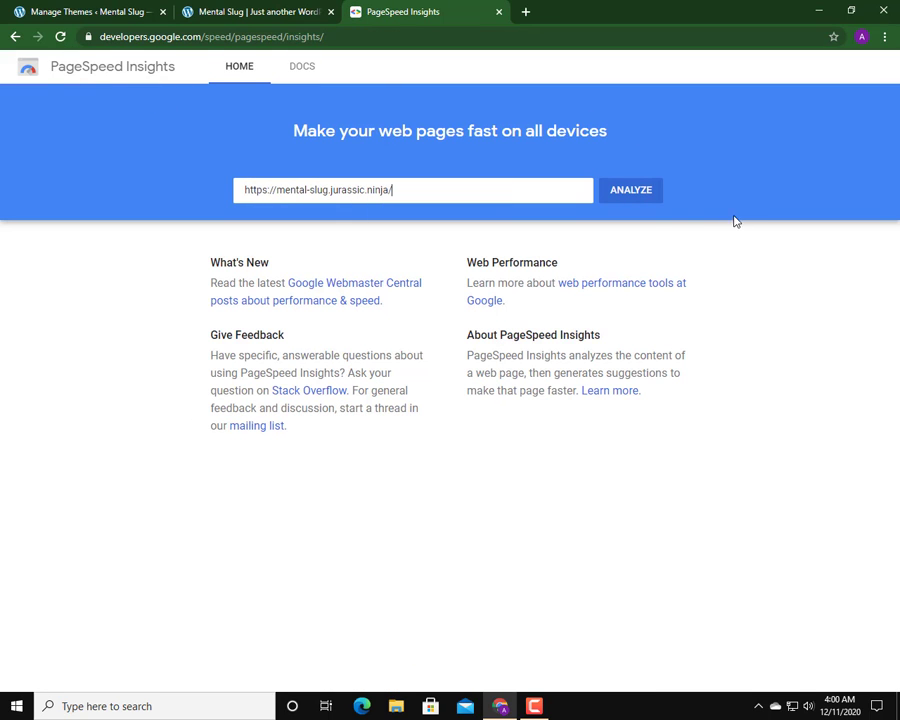
pyautogui.click(635, 195)
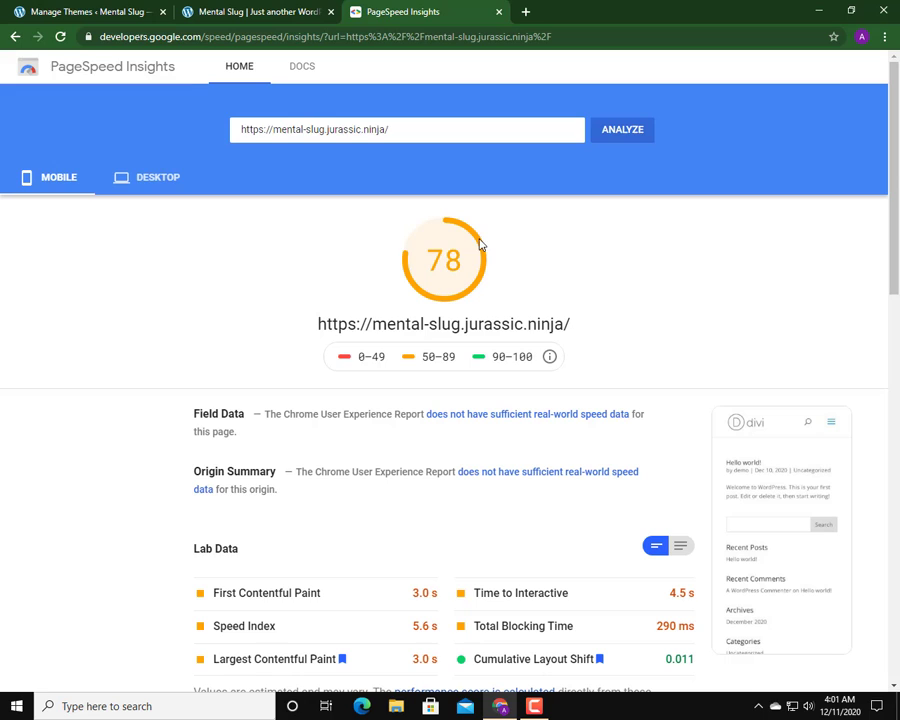
# Step: Compare the mobile score of 78 with the desktop score of 95 and its 0.8 s First Contentful Paint
pyautogui.doubleClick(436, 258)
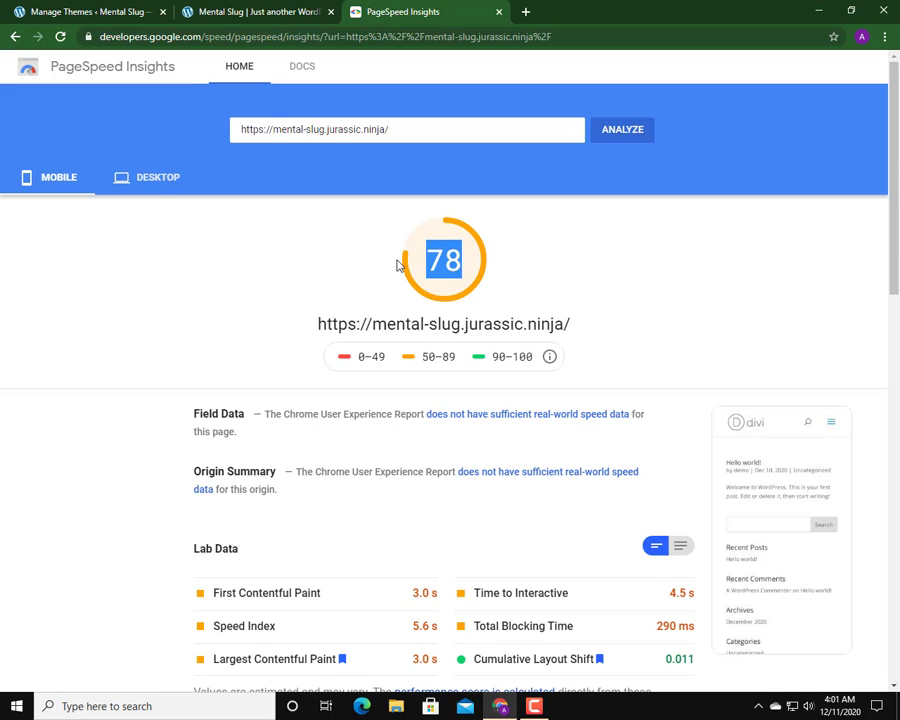
pyautogui.click(451, 251)
pyautogui.doubleClick(451, 251)
pyautogui.click(157, 181)
pyautogui.doubleClick(463, 265)
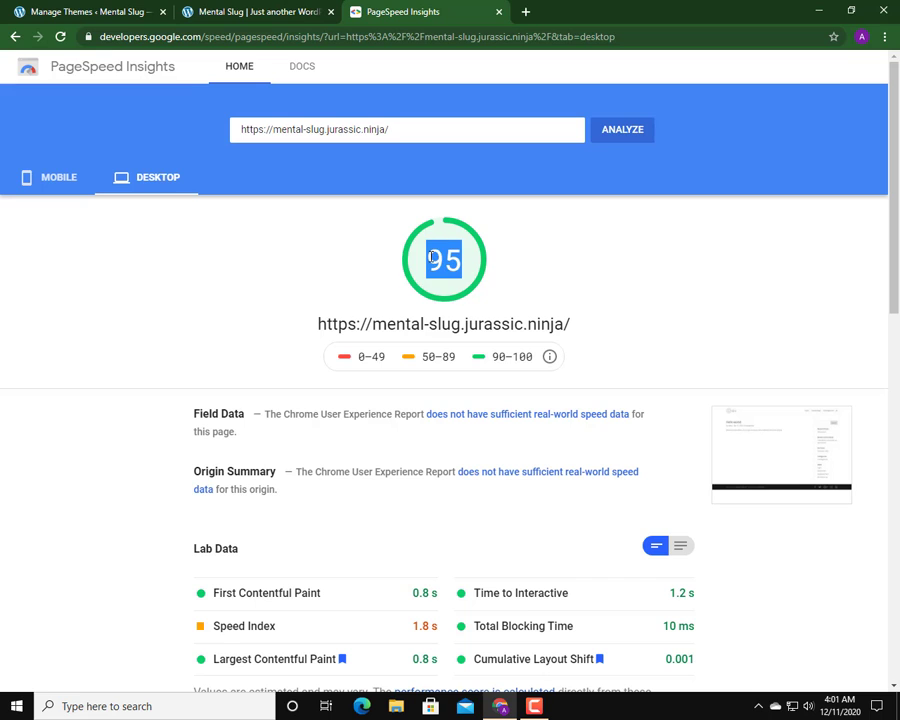
pyautogui.click(463, 265)
pyautogui.scroll(-2, 369, 285)
pyautogui.scroll(2, 369, 285)
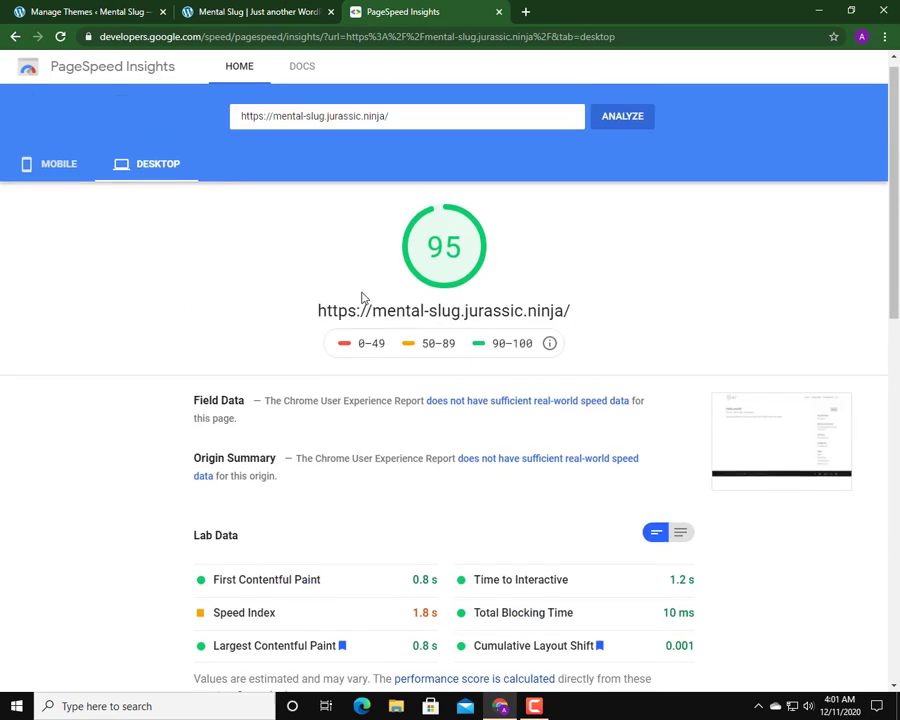
pyautogui.scroll(-2, 388, 412)
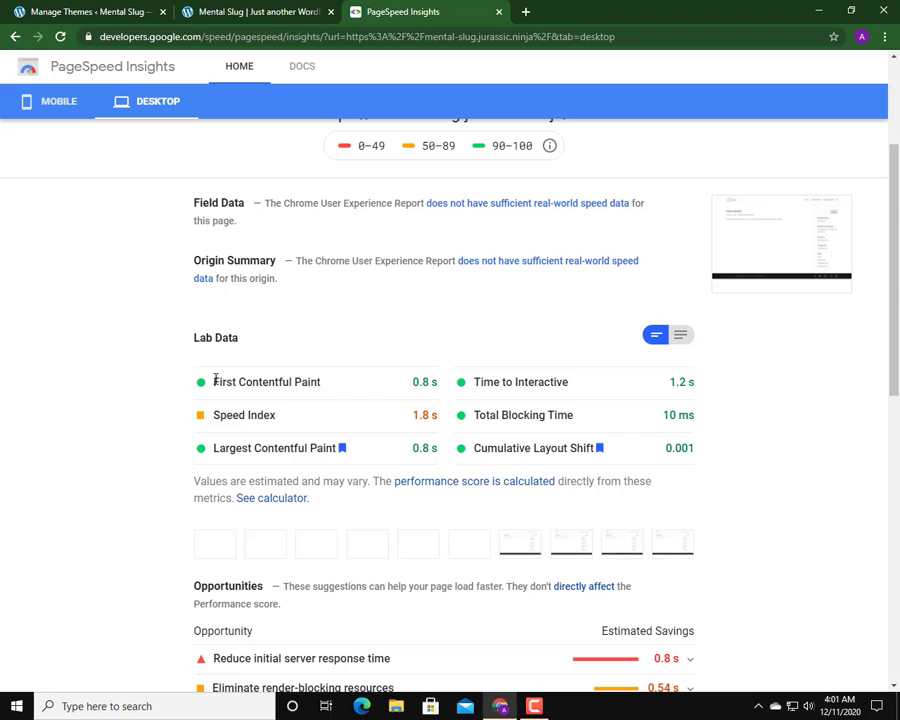
pyautogui.moveTo(252, 381); pyautogui.dragTo(320, 381)
pyautogui.doubleClick(422, 382)
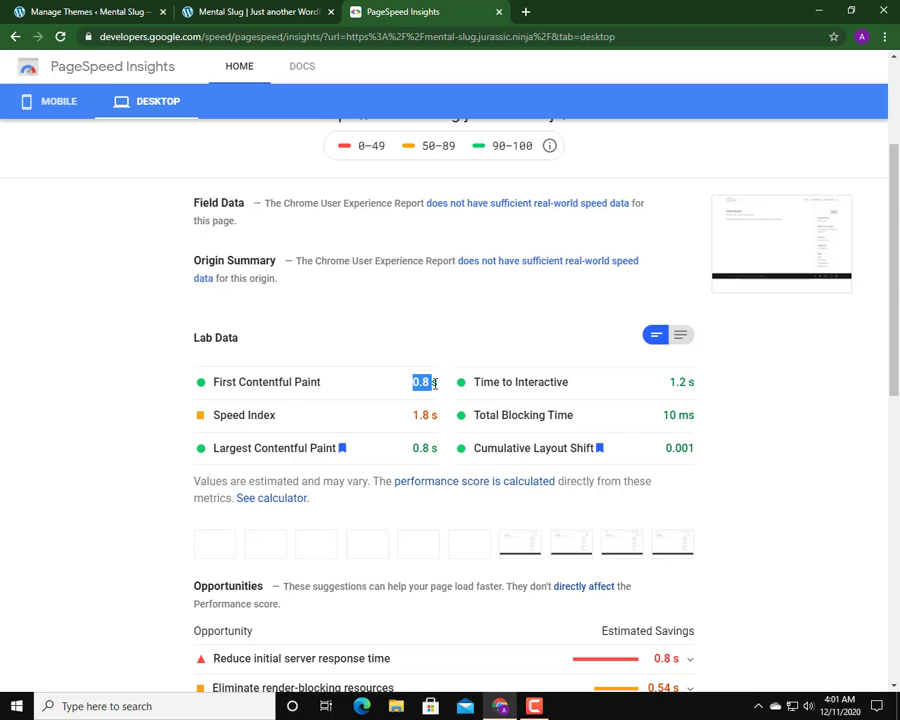
# Step: On mobile, pick out the 3.0 s First Contentful Paint and 290 ms Total Blocking Time
pyautogui.click(62, 112)
pyautogui.moveTo(417, 382); pyautogui.dragTo(226, 378)
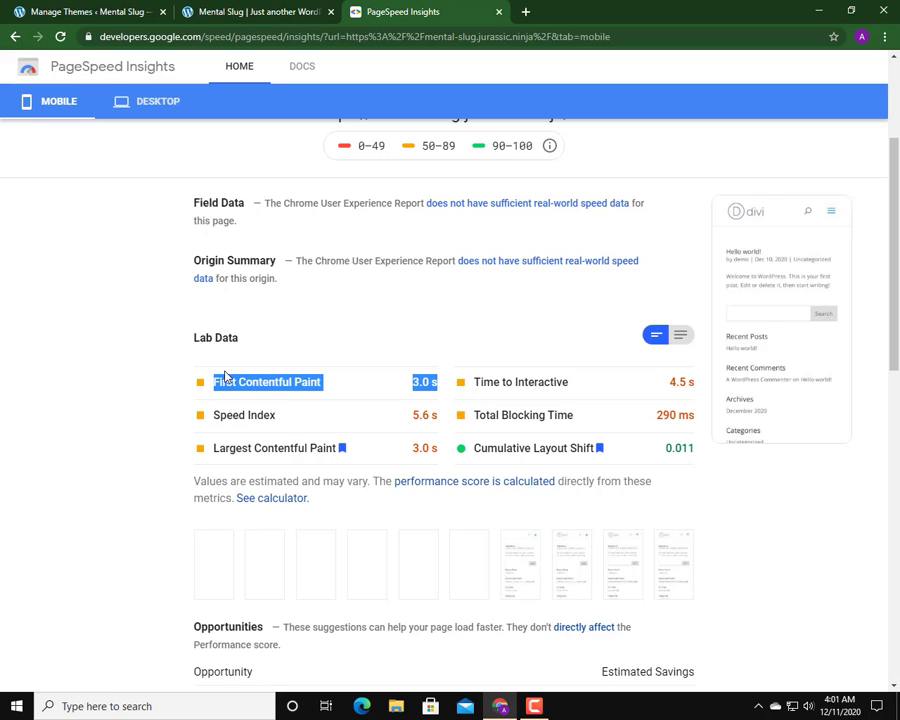
pyautogui.moveTo(503, 415); pyautogui.dragTo(560, 428)
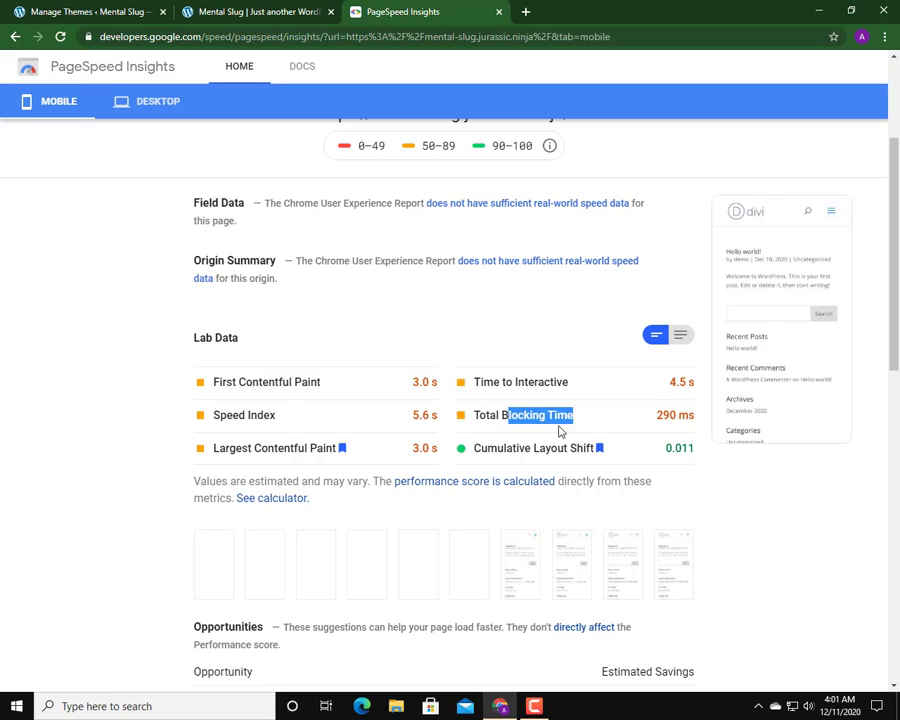
pyautogui.moveTo(656, 415)
pyautogui.mouseDown()
pyautogui.moveTo(697, 428)
pyautogui.moveTo(683, 420)
pyautogui.moveTo(702, 418)
pyautogui.moveTo(683, 420)
pyautogui.mouseUp()
pyautogui.click(677, 415)
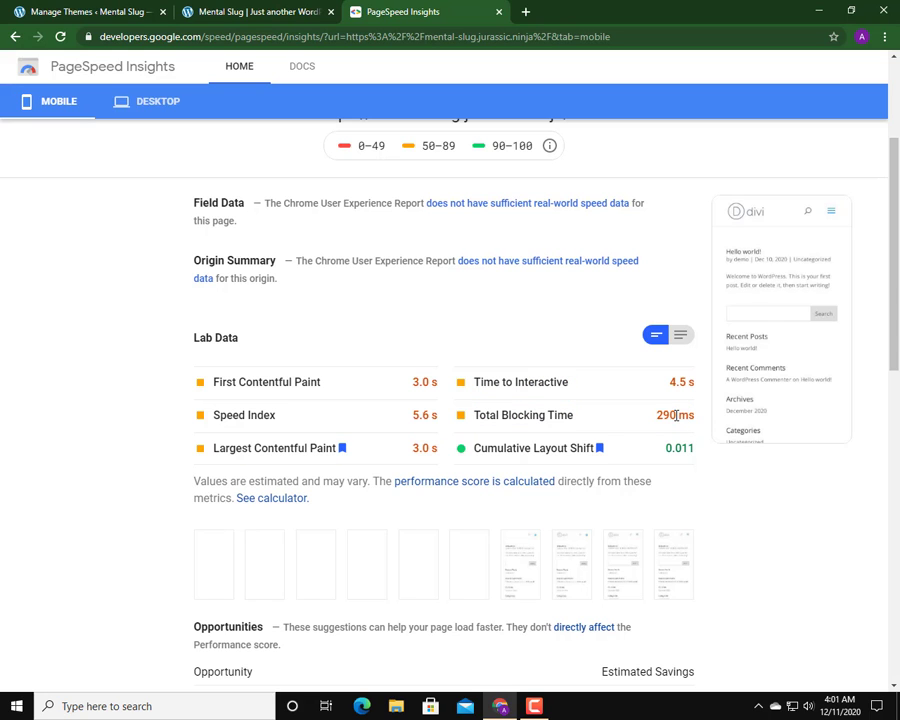
# Step: Expand the 'Eliminate render-blocking resources' and 'Reduce initial server response time' opportunities
pyautogui.scroll(-4, 582, 395)
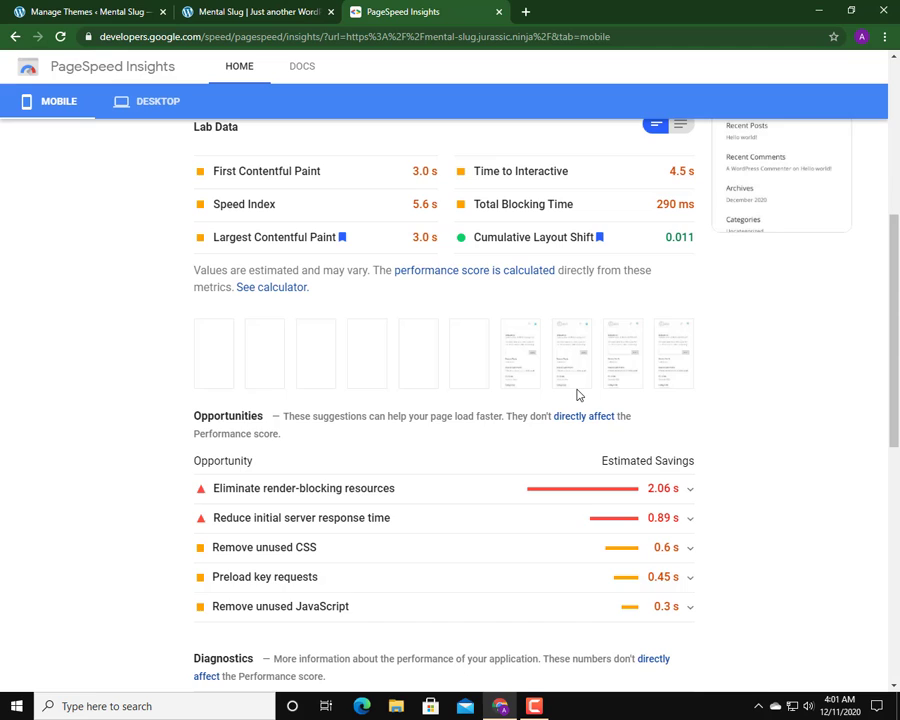
pyautogui.scroll(-2, 577, 395)
pyautogui.click(685, 350)
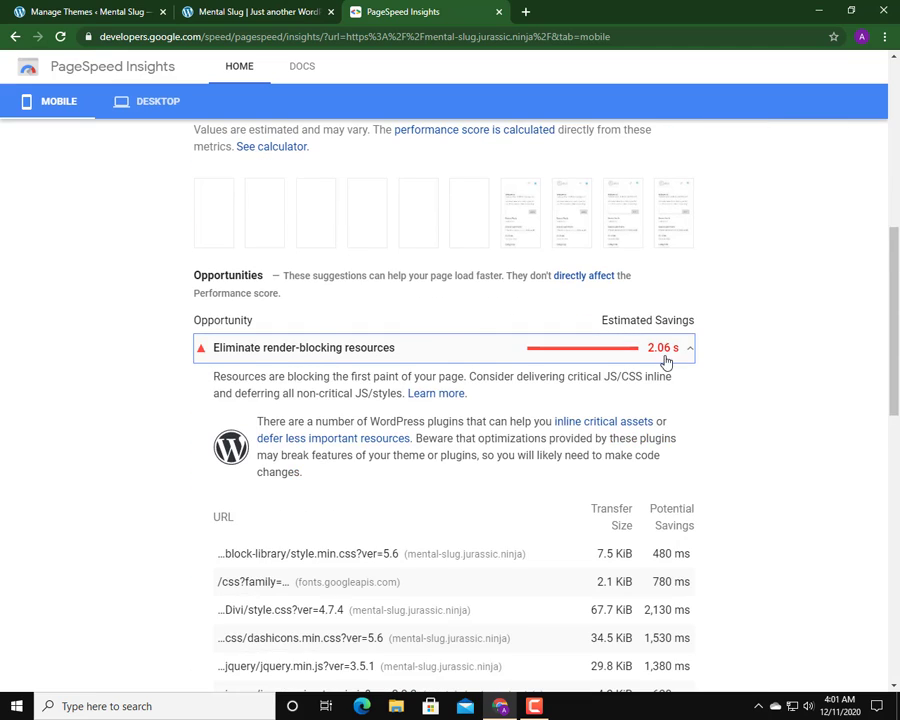
pyautogui.scroll(-2, 617, 371)
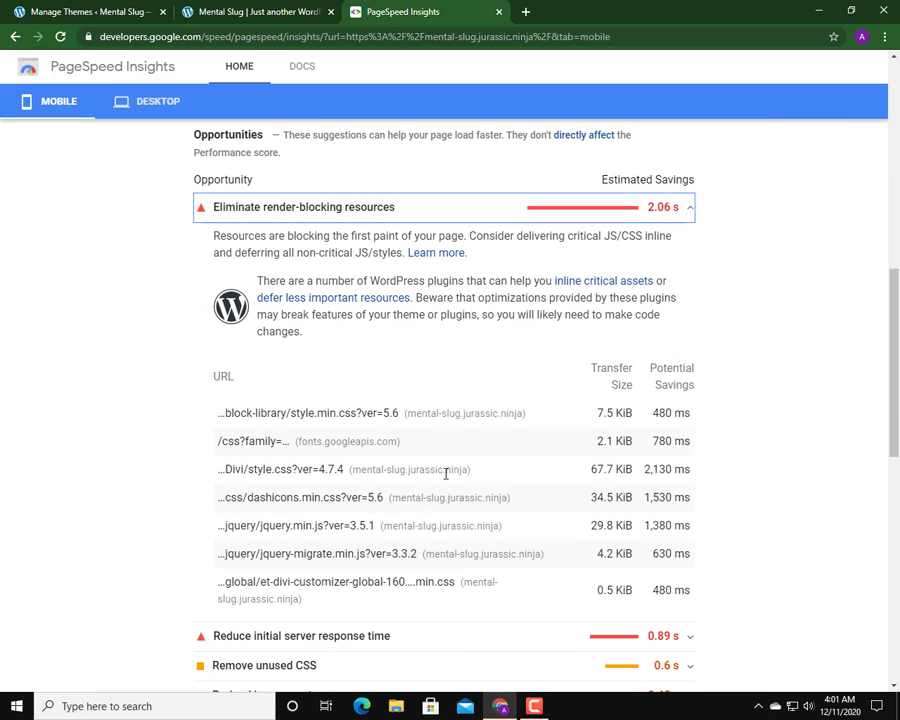
pyautogui.scroll(-2, 446, 474)
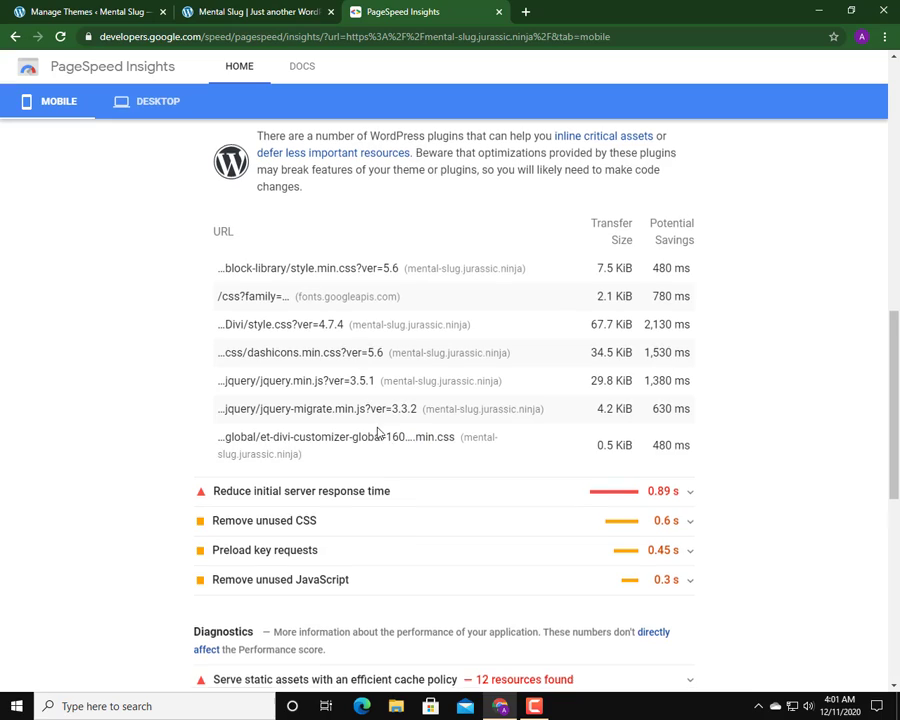
pyautogui.scroll(-1, 380, 430)
pyautogui.click(387, 428)
pyautogui.scroll(-5, 390, 430)
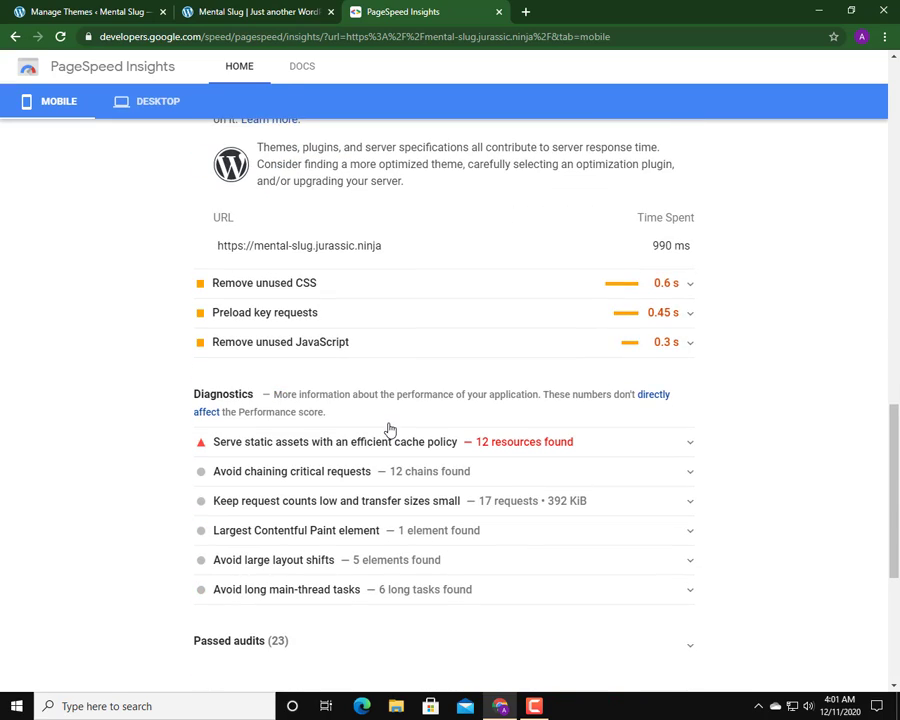
pyautogui.scroll(15, 390, 430)
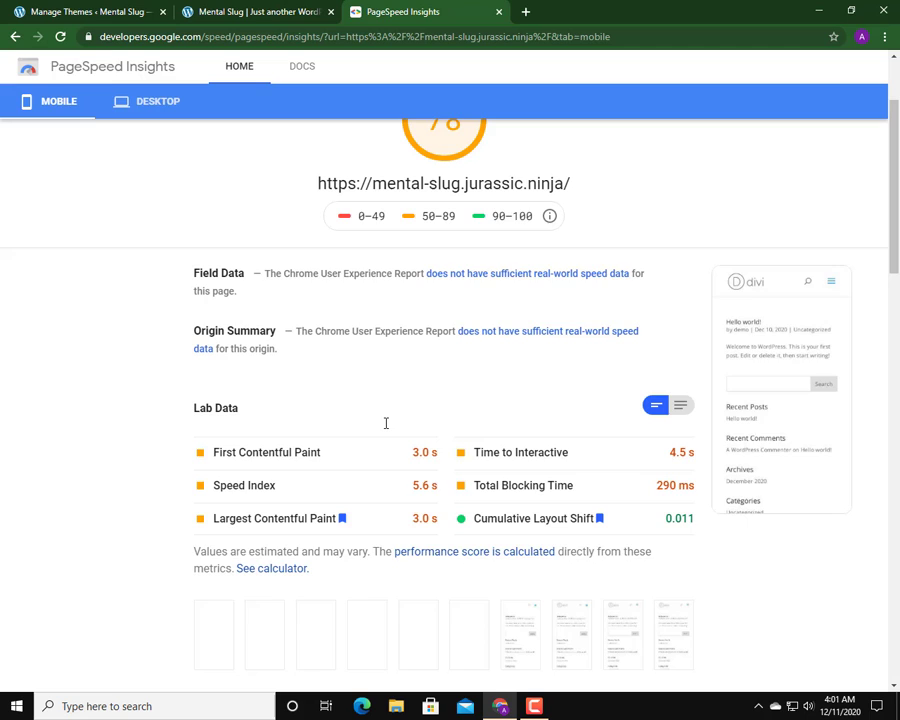
pyautogui.scroll(1, 386, 426)
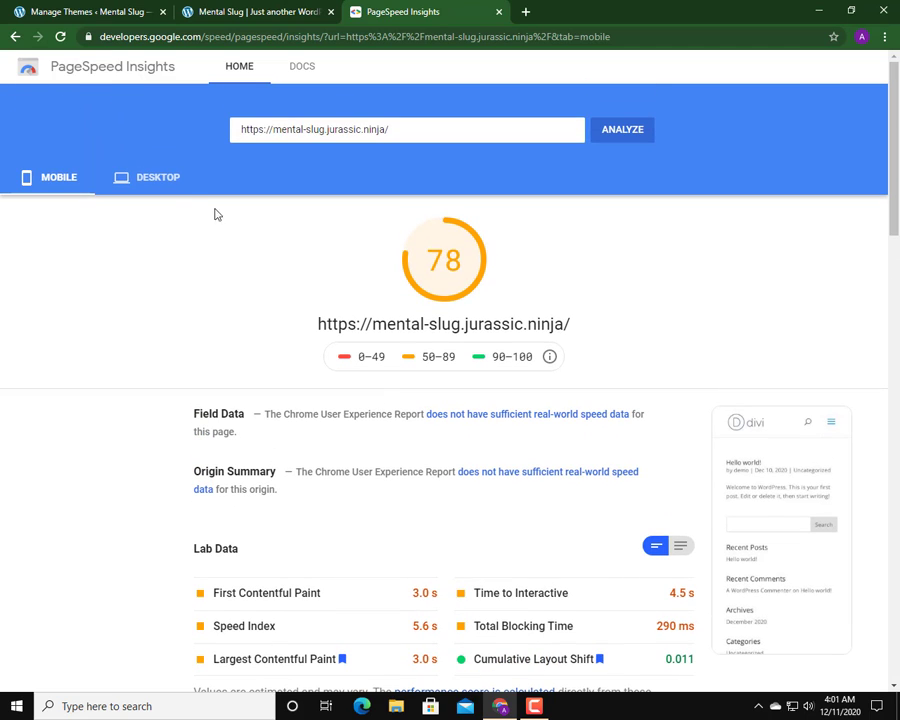
pyautogui.click(160, 180)
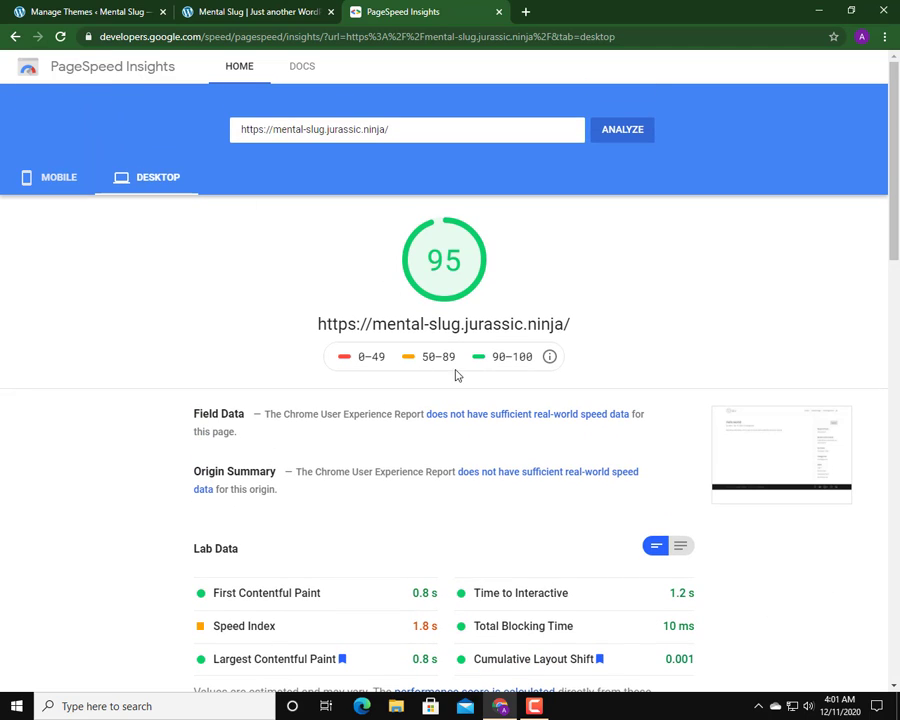
pyautogui.scroll(-2, 456, 400)
pyautogui.moveTo(434, 485); pyautogui.dragTo(411, 488)
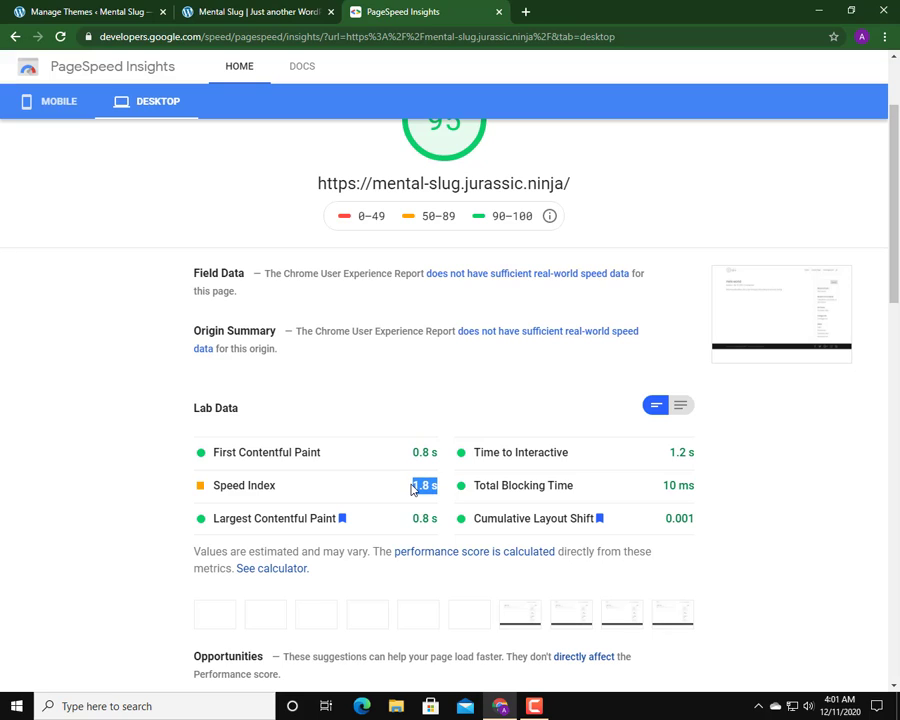
pyautogui.click(411, 488)
pyautogui.tripleClick(422, 484)
pyautogui.click(443, 488)
pyautogui.tripleClick(426, 484)
pyautogui.click(414, 482)
pyautogui.moveTo(412, 484); pyautogui.dragTo(447, 487)
pyautogui.click(446, 487)
pyautogui.click(60, 104)
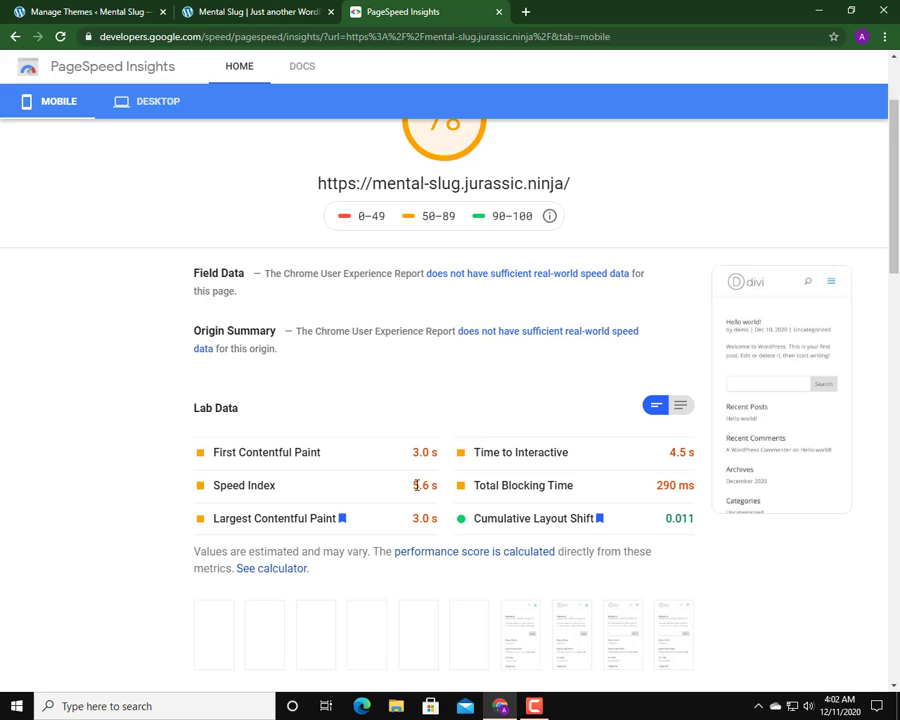
pyautogui.moveTo(413, 486); pyautogui.dragTo(453, 490)
pyautogui.click(452, 488)
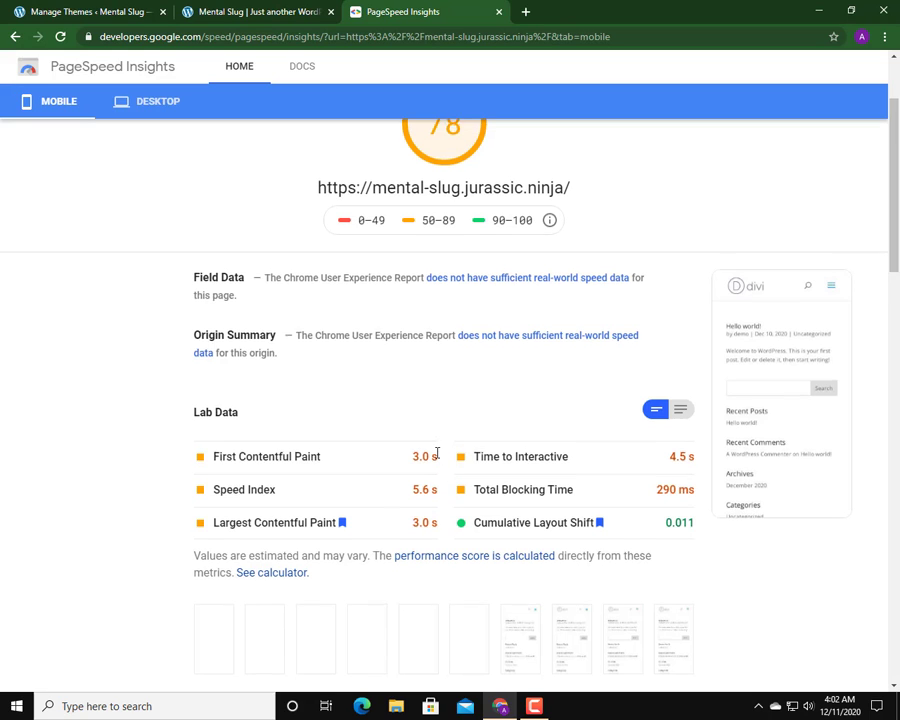
pyautogui.scroll(3, 434, 451)
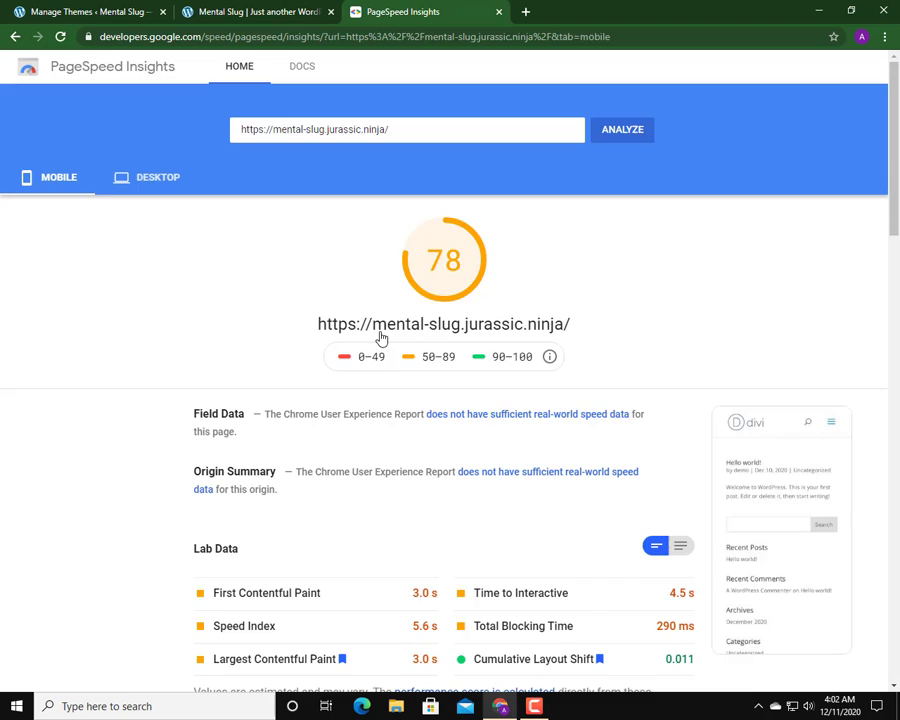
pyautogui.scroll(-5, 381, 337)
pyautogui.scroll(5, 381, 337)
# Step: Activate the Avada theme, then its required Avada Core and Avada Builder plugins
pyautogui.click(70, 13)
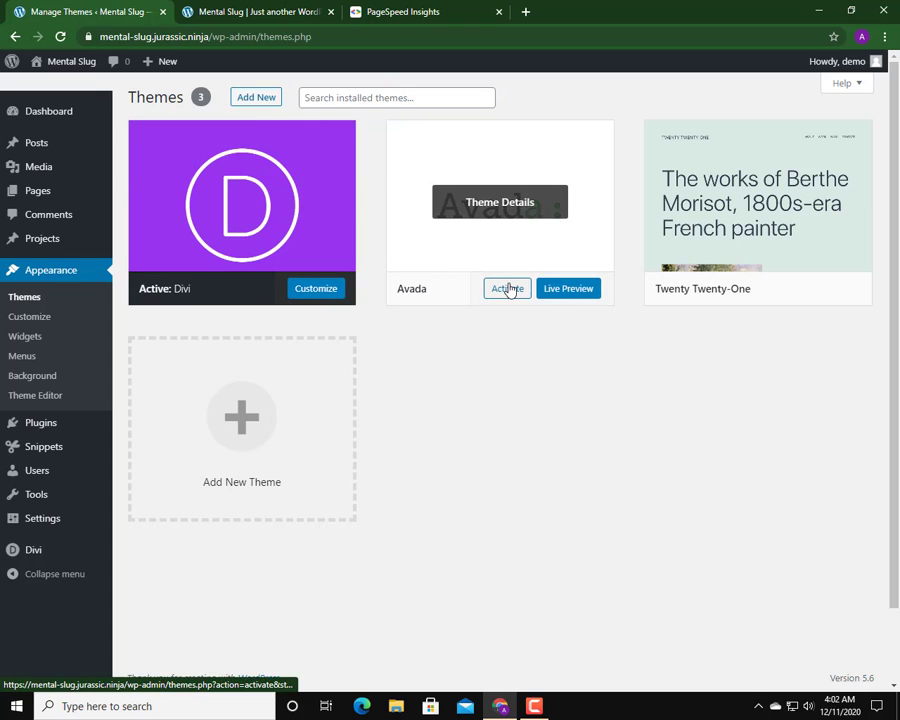
pyautogui.click(507, 288)
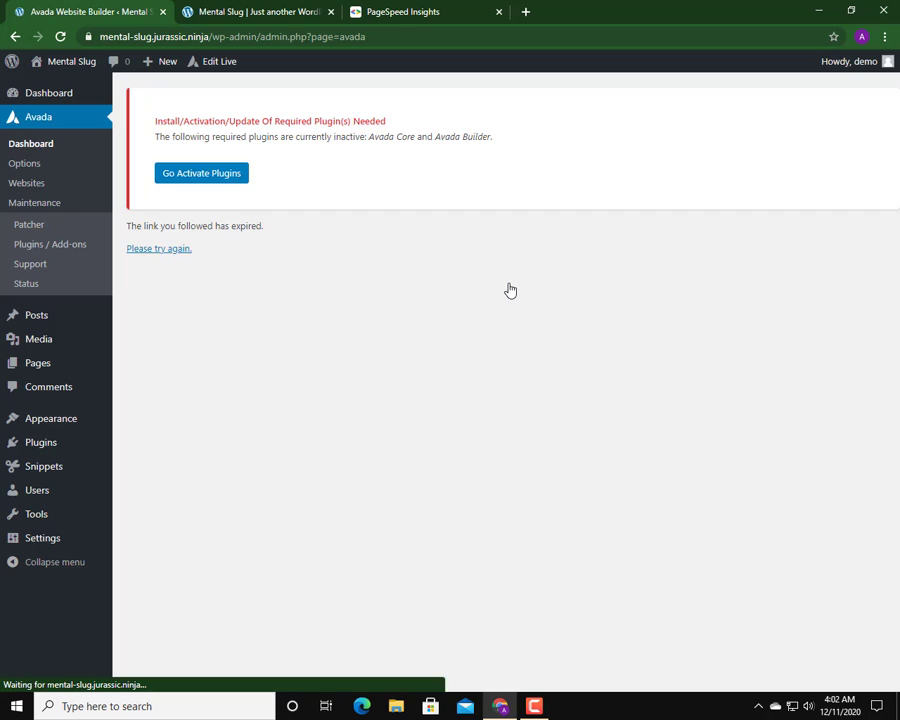
pyautogui.click(199, 176)
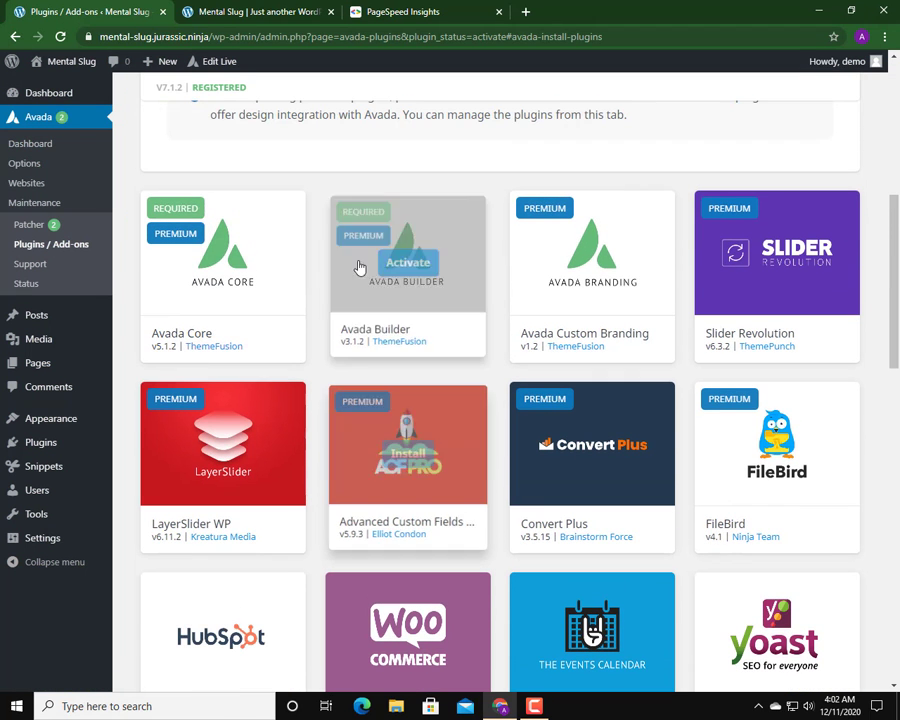
pyautogui.moveTo(285, 261)
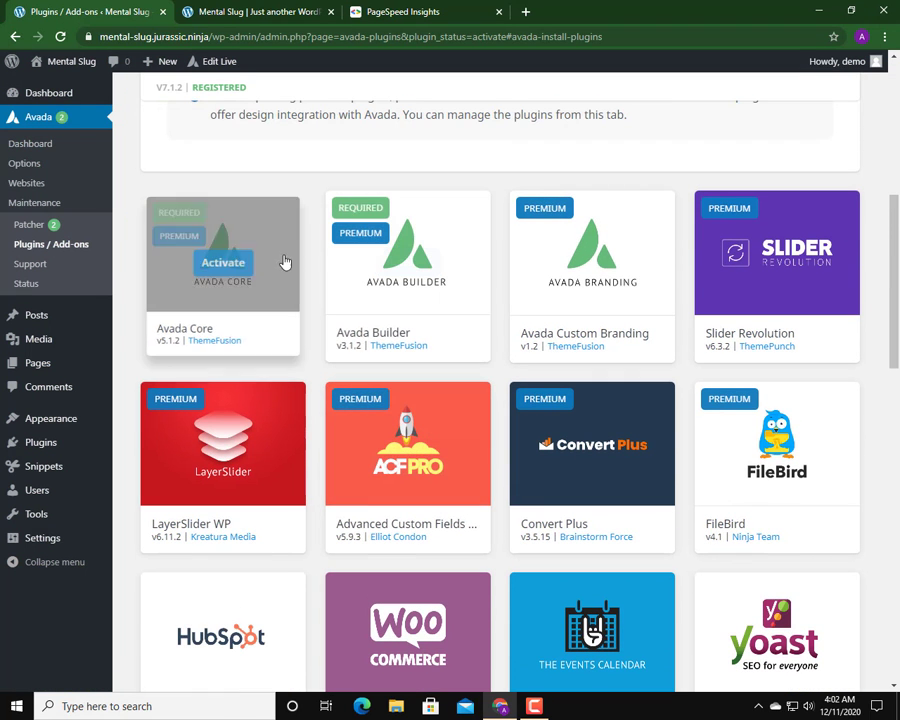
pyautogui.click(227, 270)
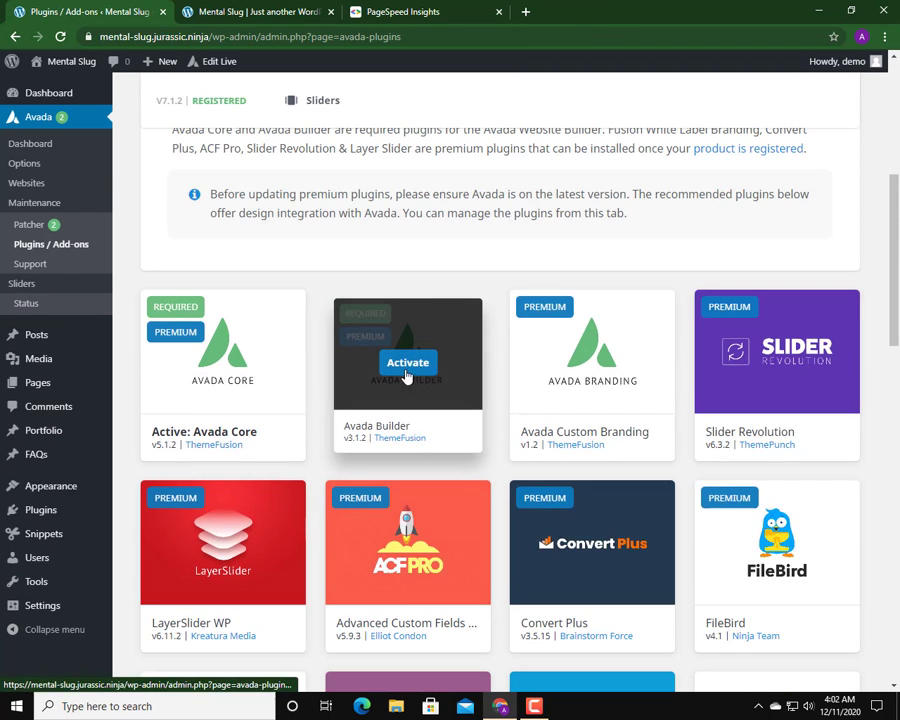
pyautogui.click(434, 370)
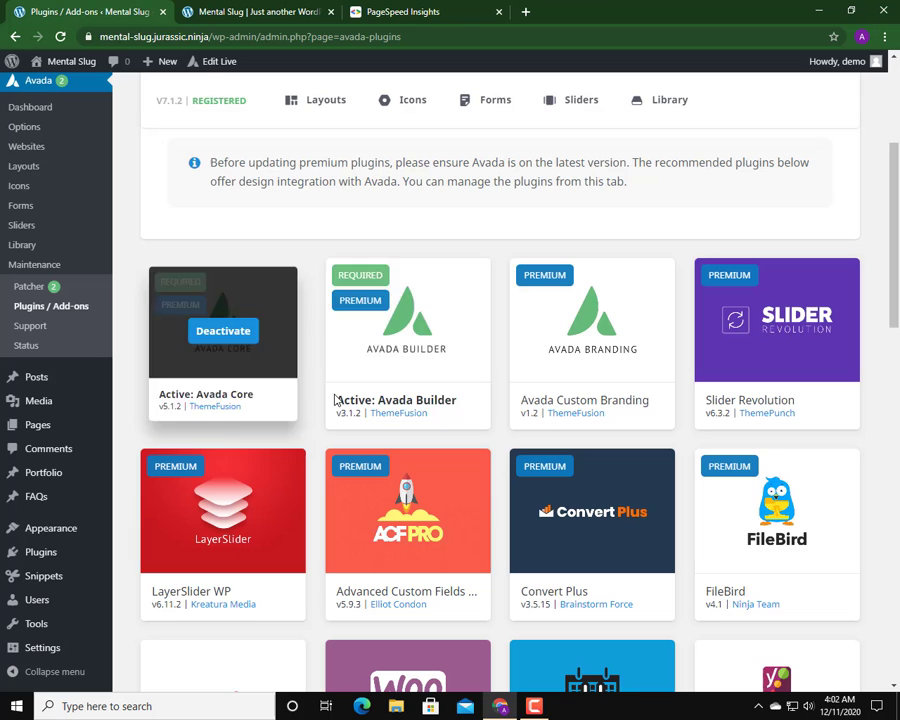
pyautogui.scroll(3, 365, 315)
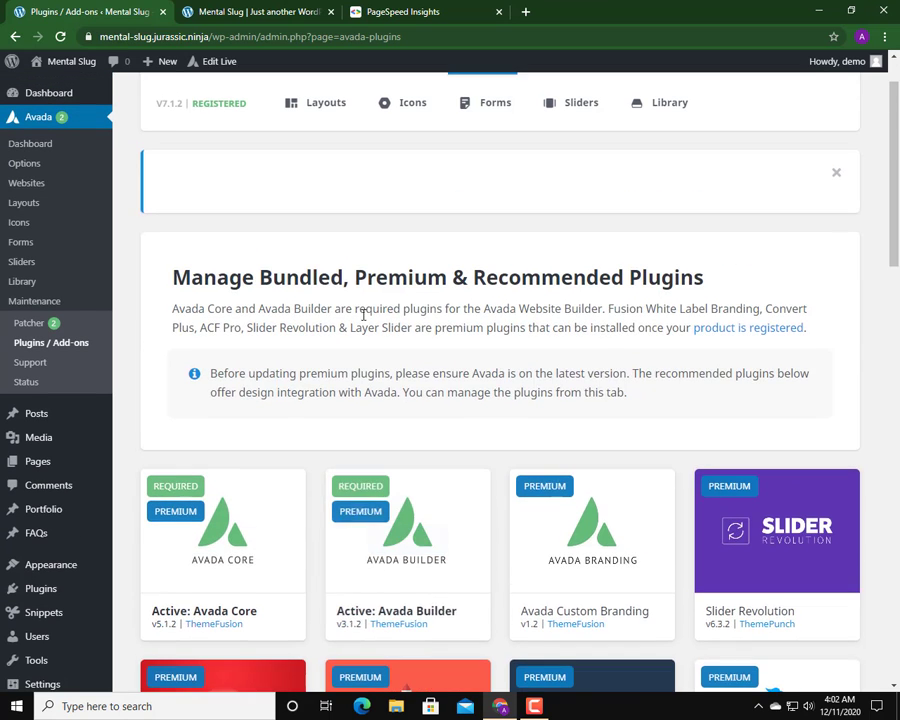
# Step: Reload the site's front page in the Avada design and select its URL for copying
pyautogui.click(245, 11)
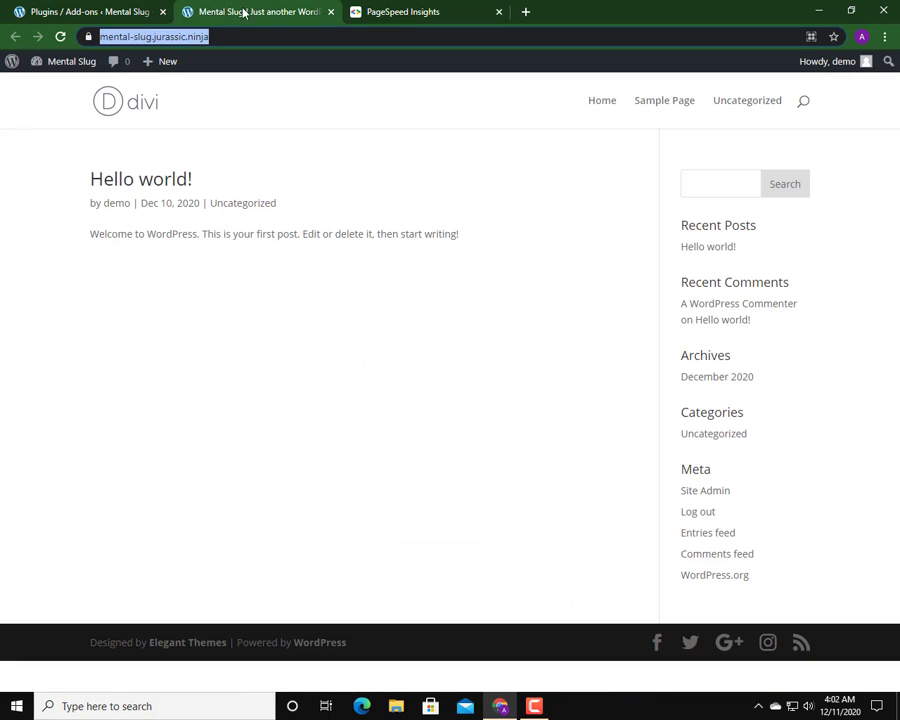
pyautogui.click(141, 94)
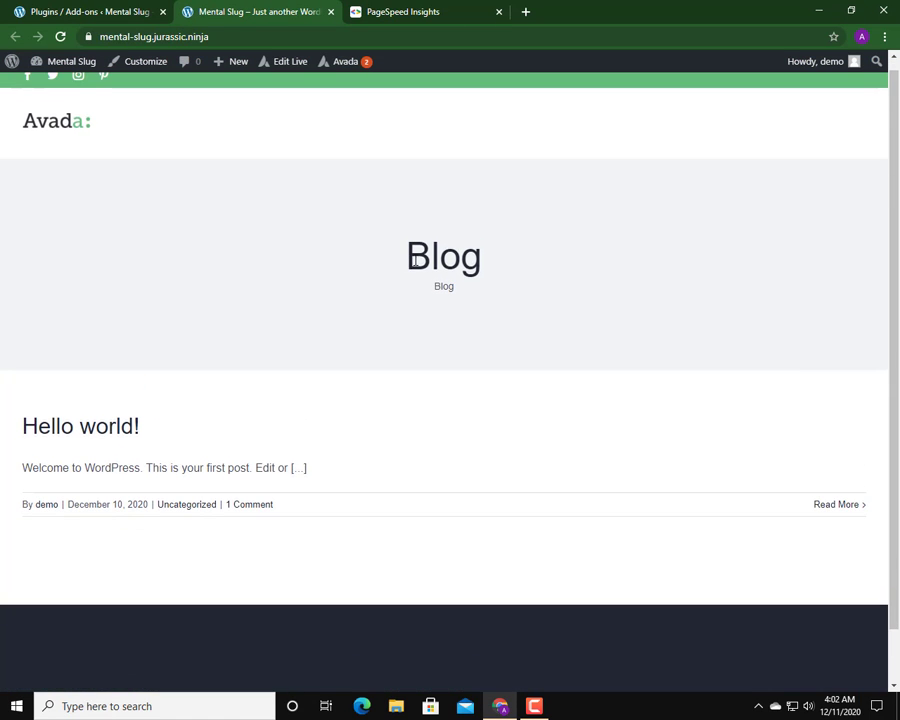
pyautogui.scroll(1, 412, 260)
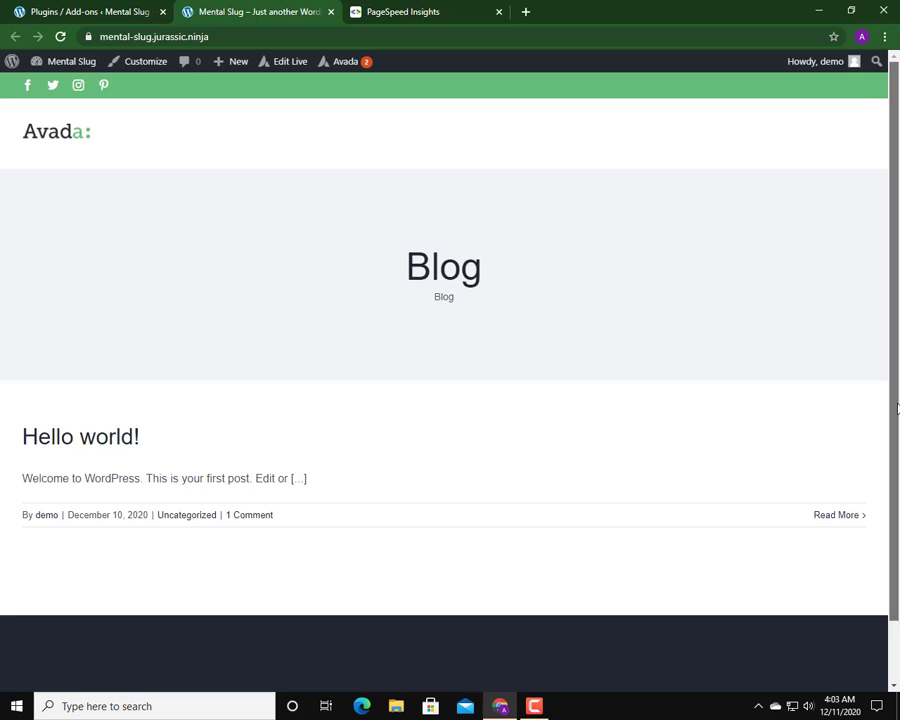
pyautogui.click(28, 128)
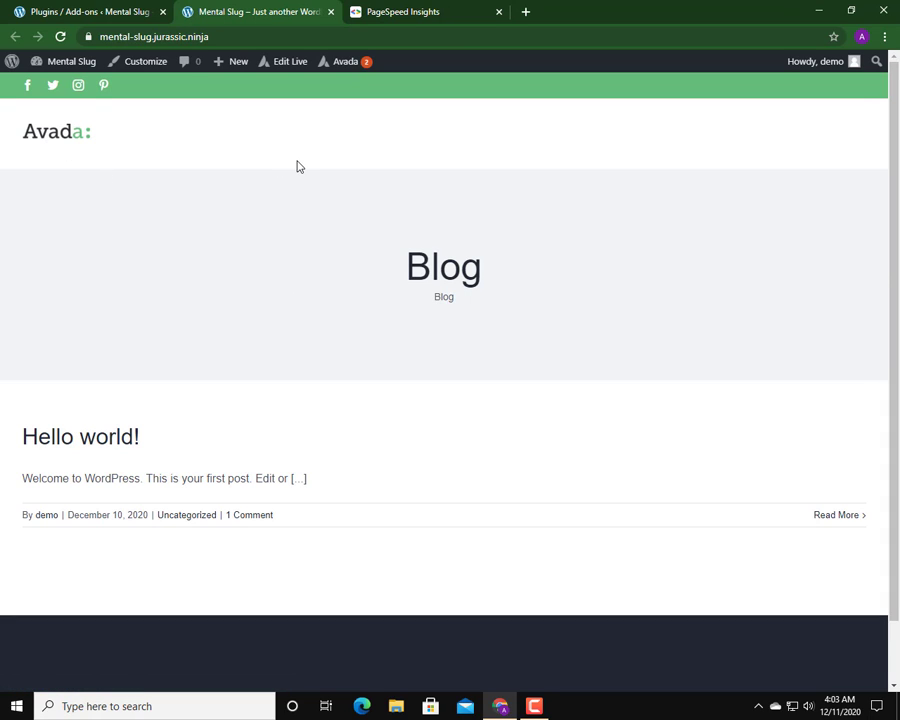
pyautogui.click(176, 36)
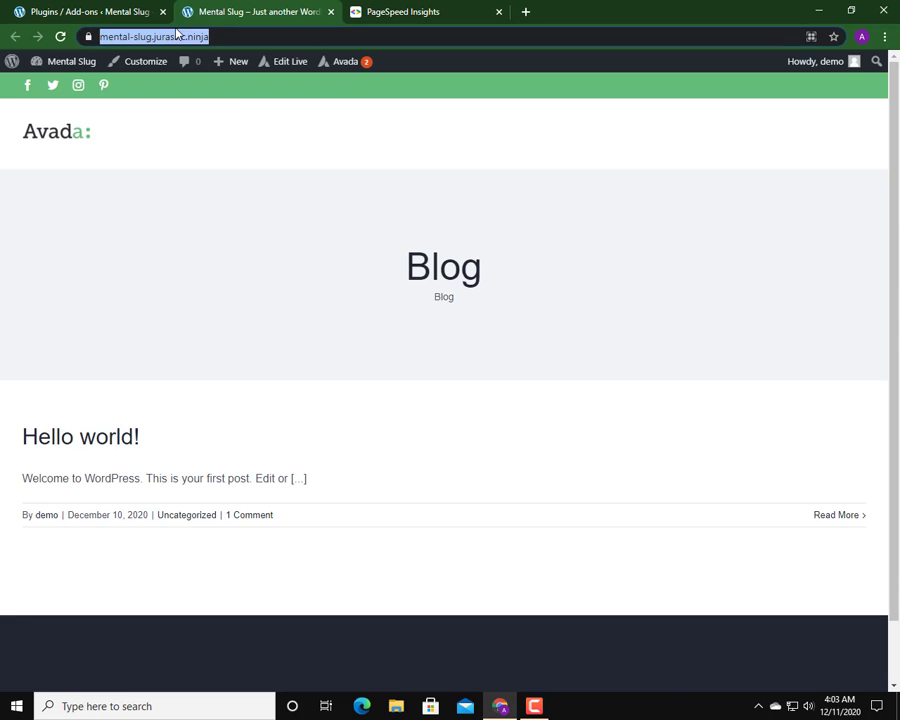
pyautogui.rightClick(188, 42)
# Step: Copy the site URL and run a new PageSpeed Insights analysis with Avada active
pyautogui.click(260, 114)
pyautogui.click(430, 12)
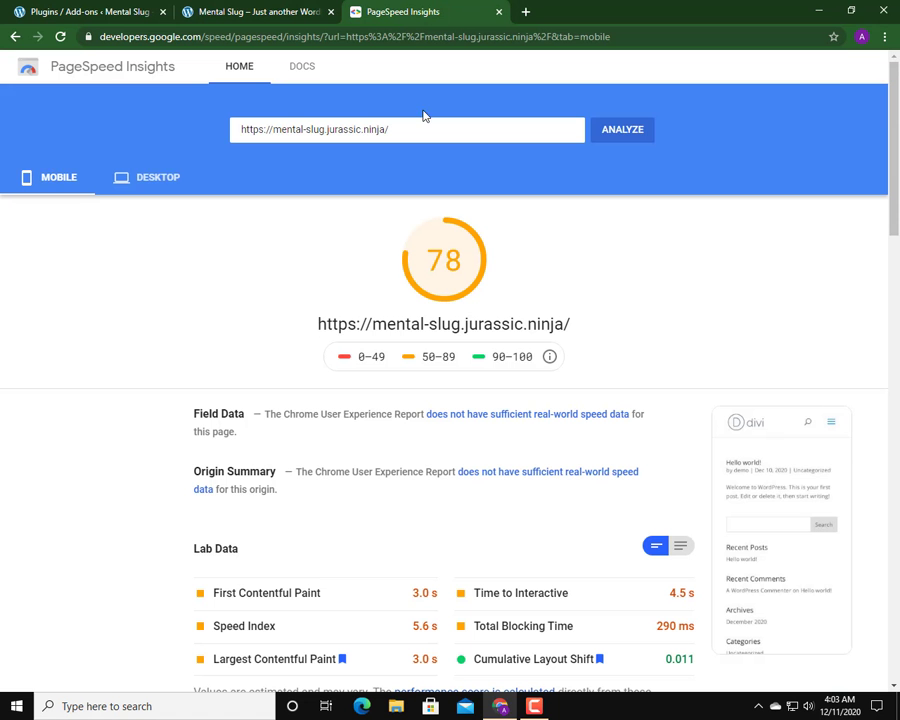
pyautogui.click(124, 68)
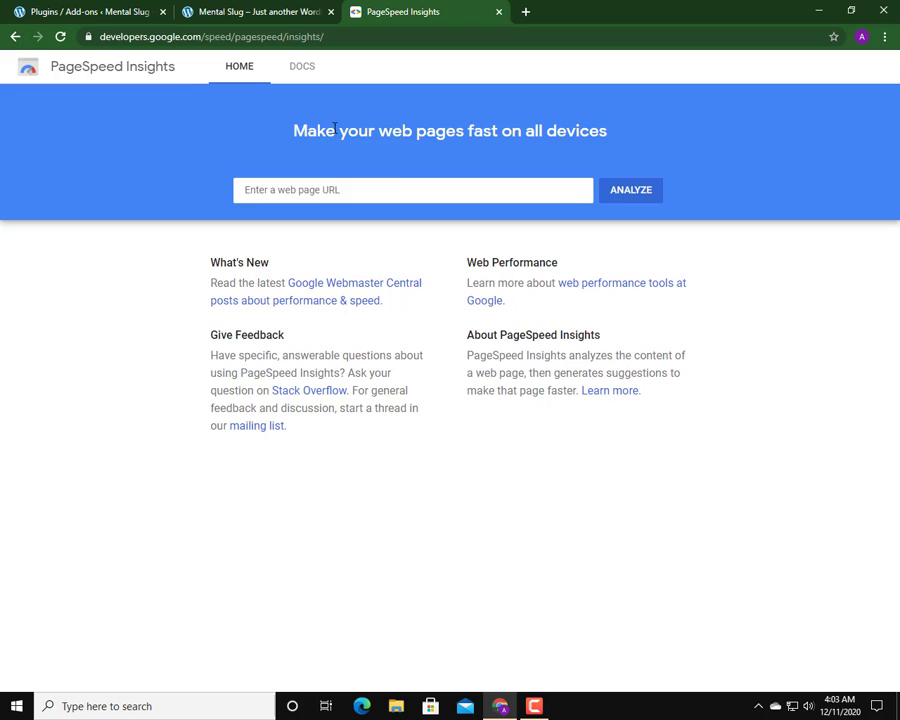
pyautogui.click(327, 189)
pyautogui.click(366, 224)
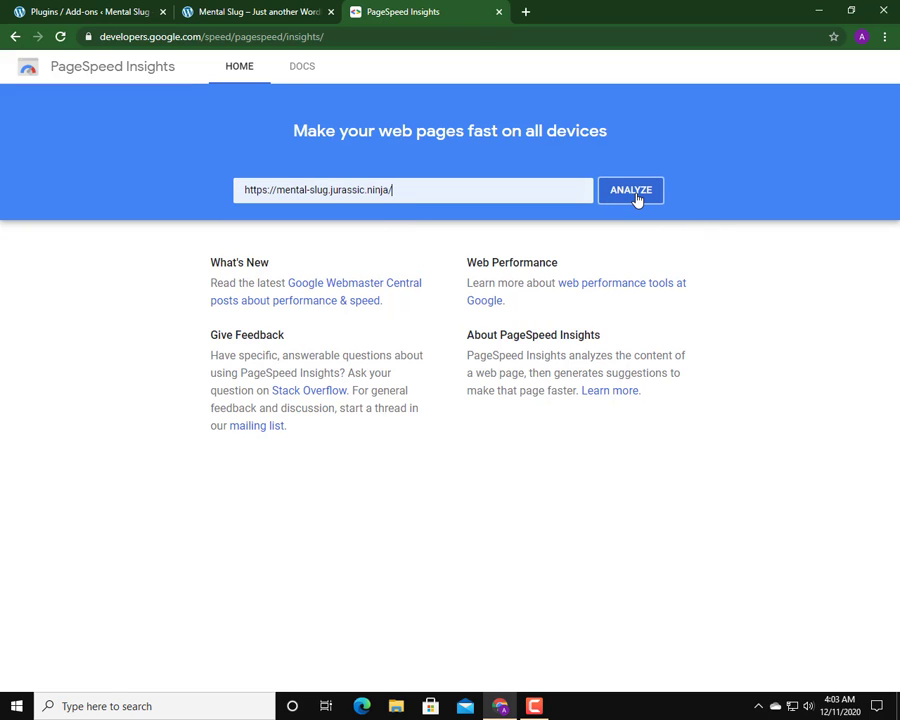
pyautogui.click(636, 199)
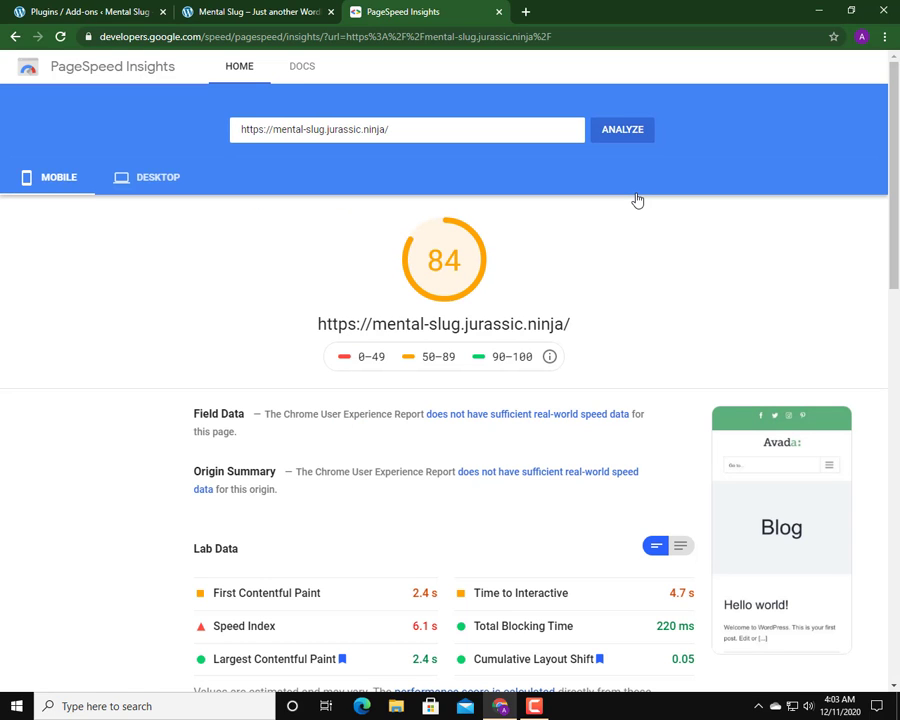
# Step: Review the mobile Lab Data: 6.1 s Speed Index and 220 ms Total Blocking Time
pyautogui.scroll(-2, 407, 434)
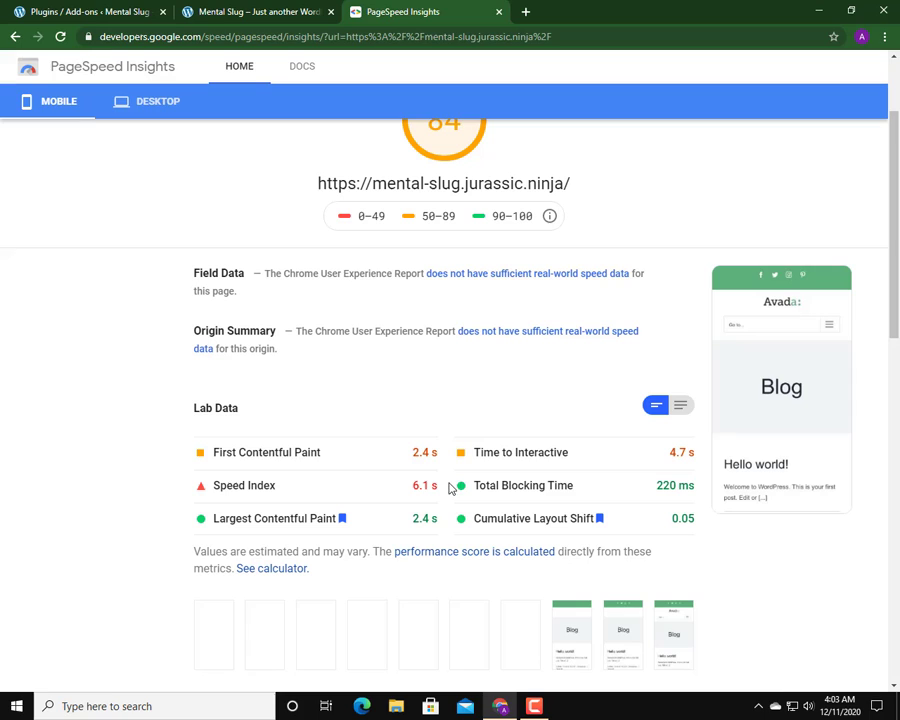
pyautogui.moveTo(449, 487)
pyautogui.mouseDown()
pyautogui.moveTo(220, 488)
pyautogui.moveTo(214, 450)
pyautogui.moveTo(443, 457)
pyautogui.mouseUp()
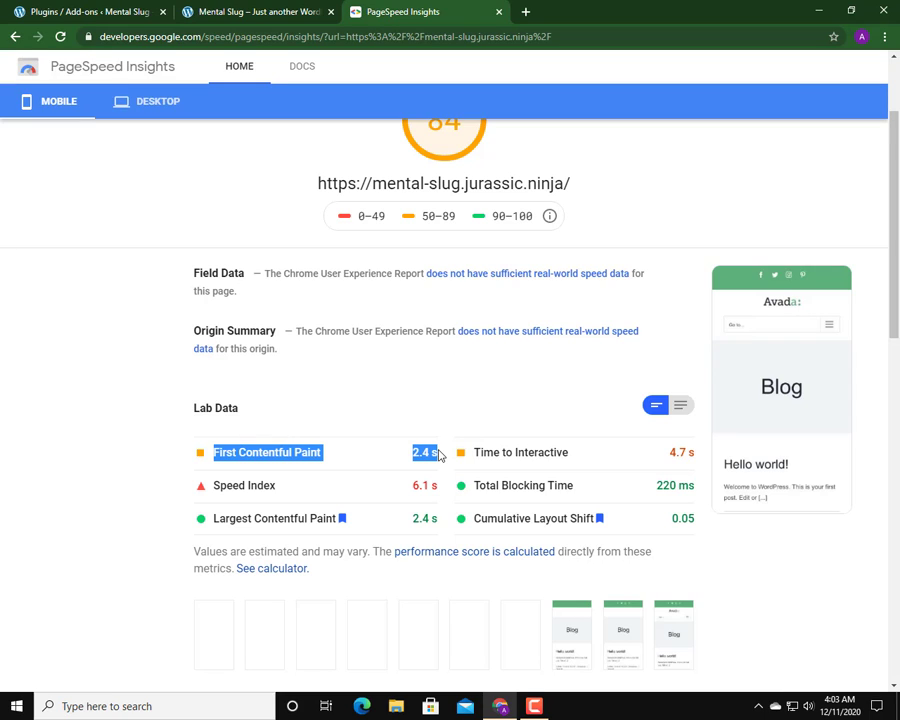
pyautogui.moveTo(478, 484); pyautogui.dragTo(694, 484)
pyautogui.click(695, 494)
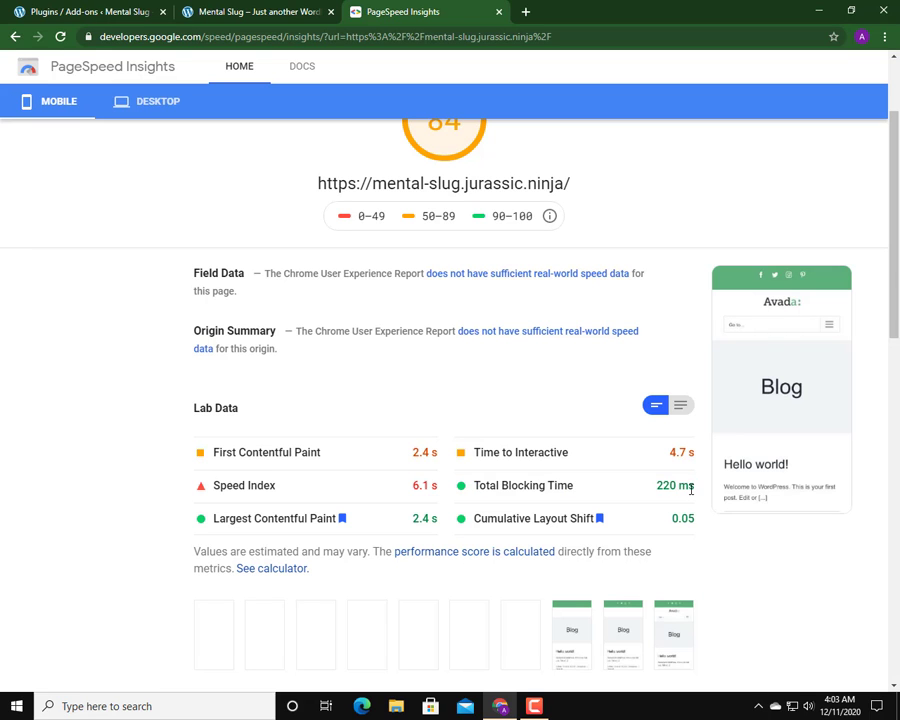
pyautogui.scroll(3, 470, 345)
# Step: Show the desktop Lab Data, noting the 0.7 s First Contentful Paint and Speed Index
pyautogui.click(166, 180)
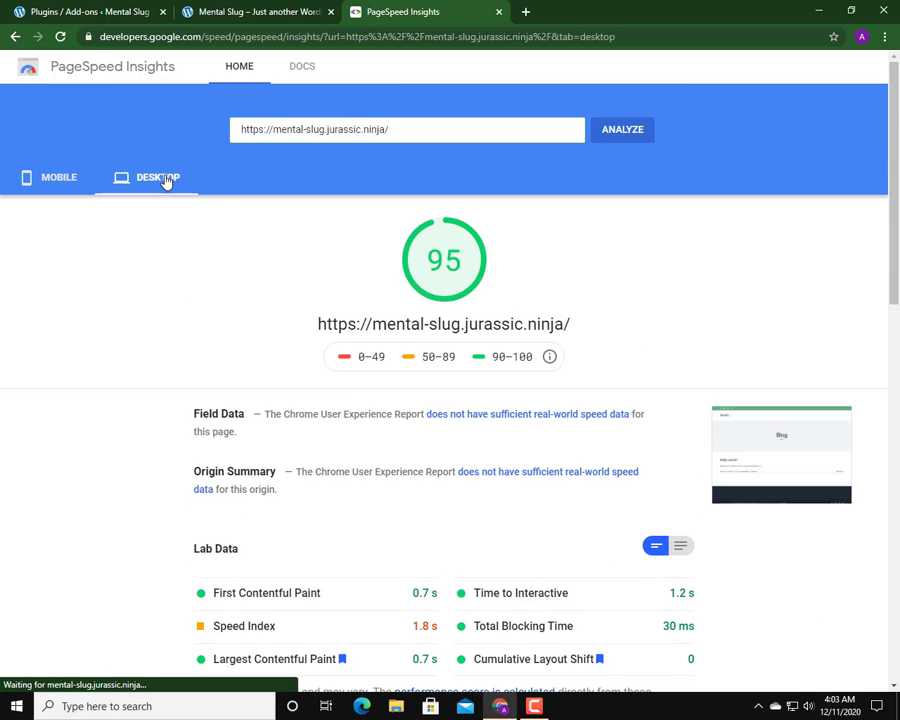
pyautogui.scroll(-3, 405, 350)
pyautogui.moveTo(438, 346); pyautogui.dragTo(214, 343)
pyautogui.click(223, 335)
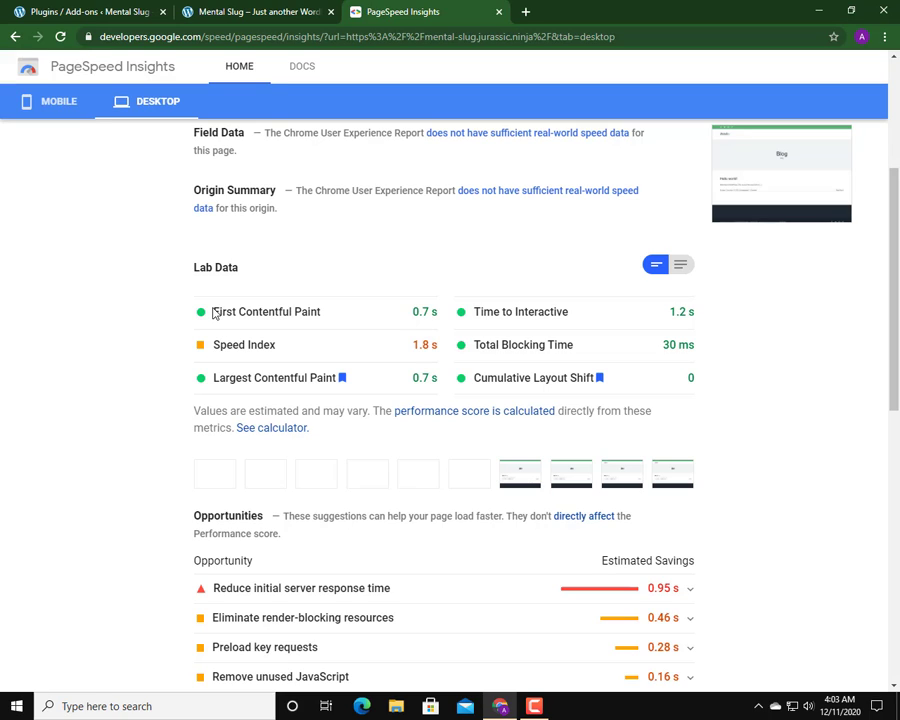
pyautogui.moveTo(281, 312); pyautogui.dragTo(321, 312)
pyautogui.click(412, 314)
pyautogui.moveTo(412, 313); pyautogui.dragTo(432, 313)
pyautogui.click(434, 316)
pyautogui.scroll(-3, 437, 375)
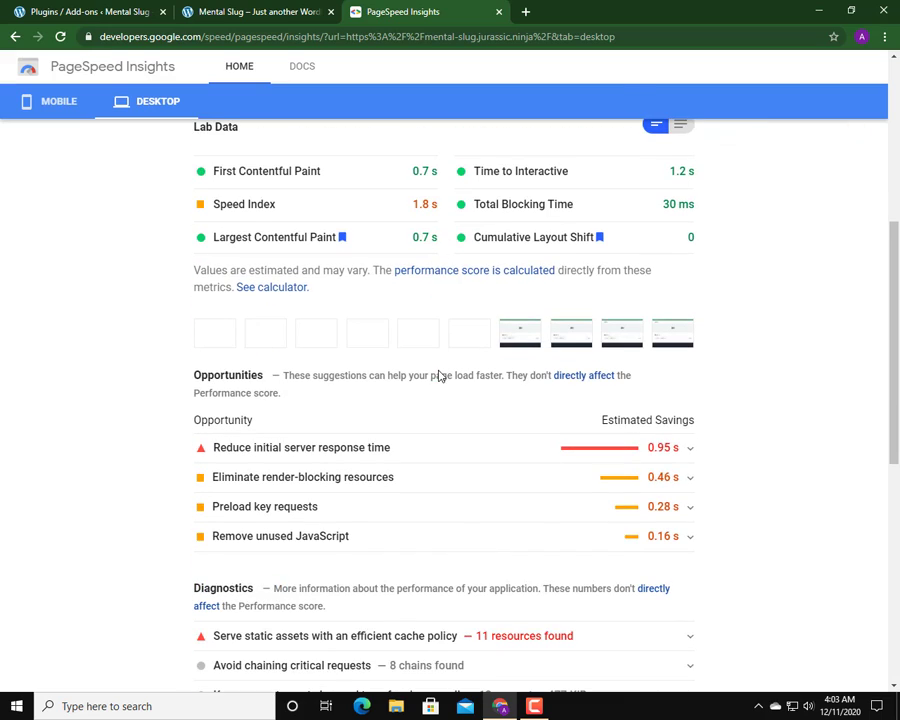
pyautogui.scroll(-3, 437, 375)
pyautogui.scroll(10, 437, 375)
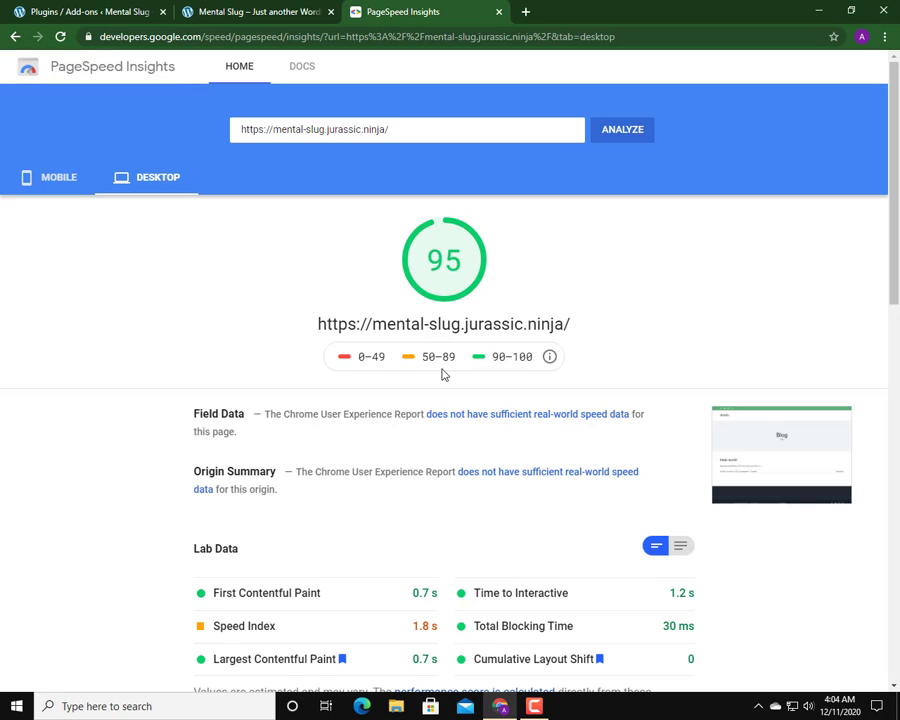
# Step: Compare the mobile score of 84 with the desktop score of 95 and rescan the desktop report
pyautogui.click(65, 190)
pyautogui.click(166, 190)
pyautogui.scroll(-3, 327, 258)
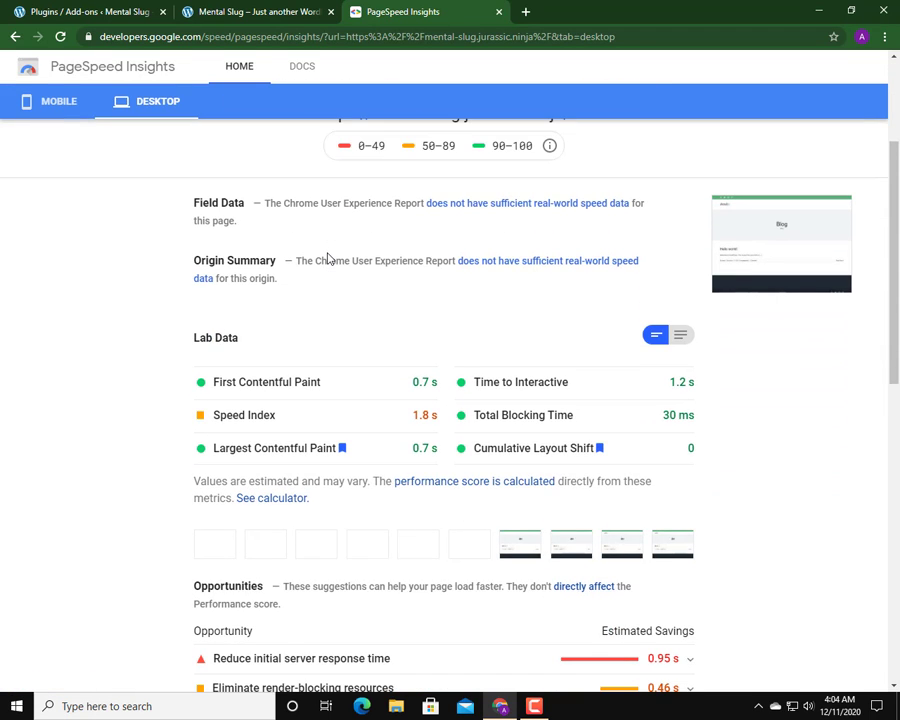
pyautogui.scroll(-3, 327, 258)
pyautogui.scroll(4, 323, 257)
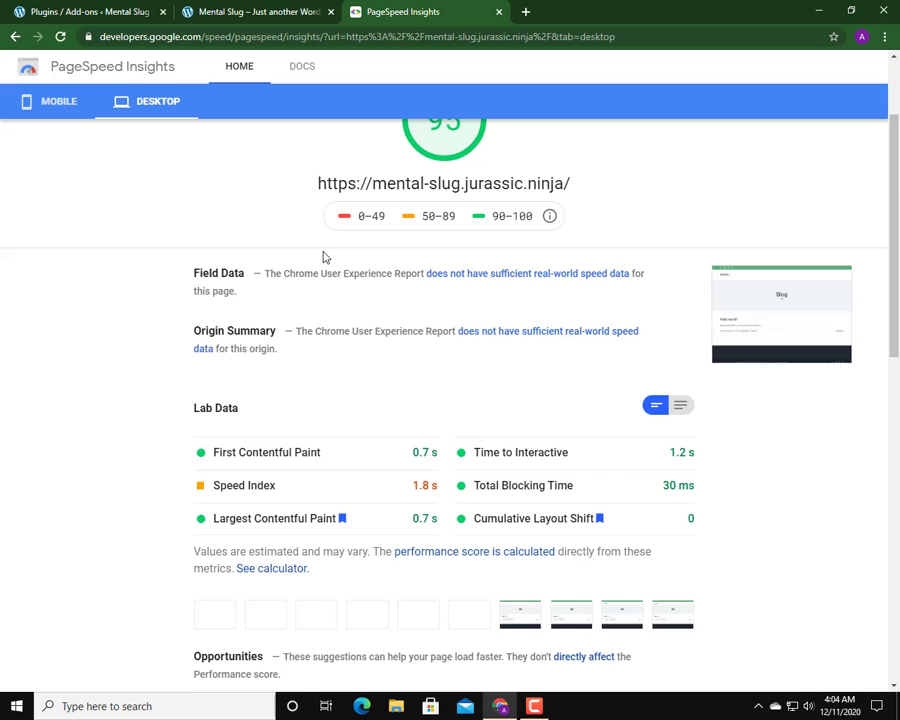
pyautogui.scroll(3, 300, 256)
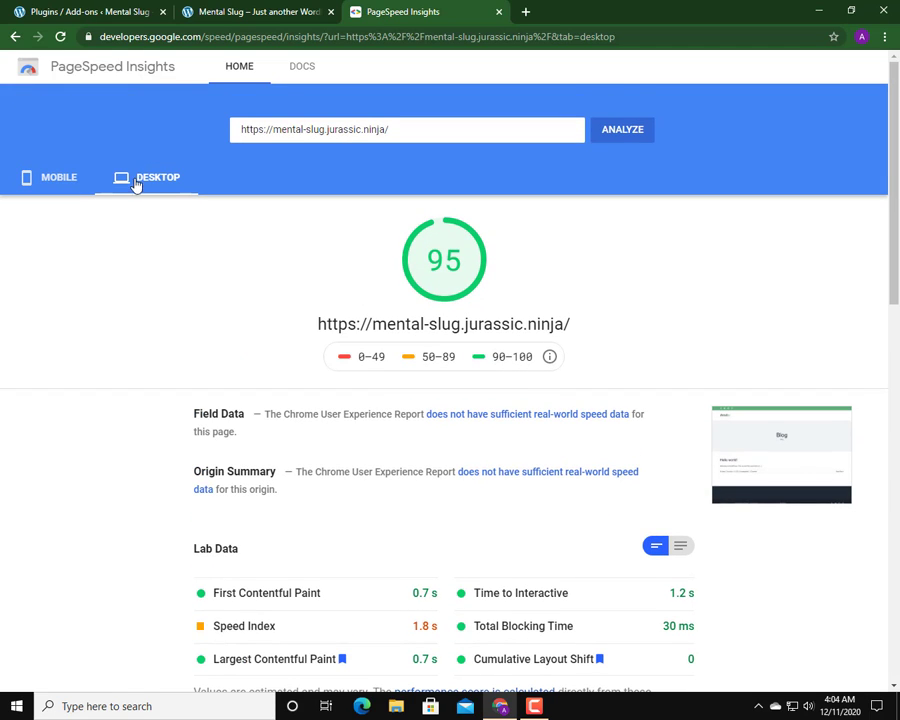
# Step: Install the Astra theme from the Popular themes list and activate it, replacing Avada
pyautogui.click(88, 19)
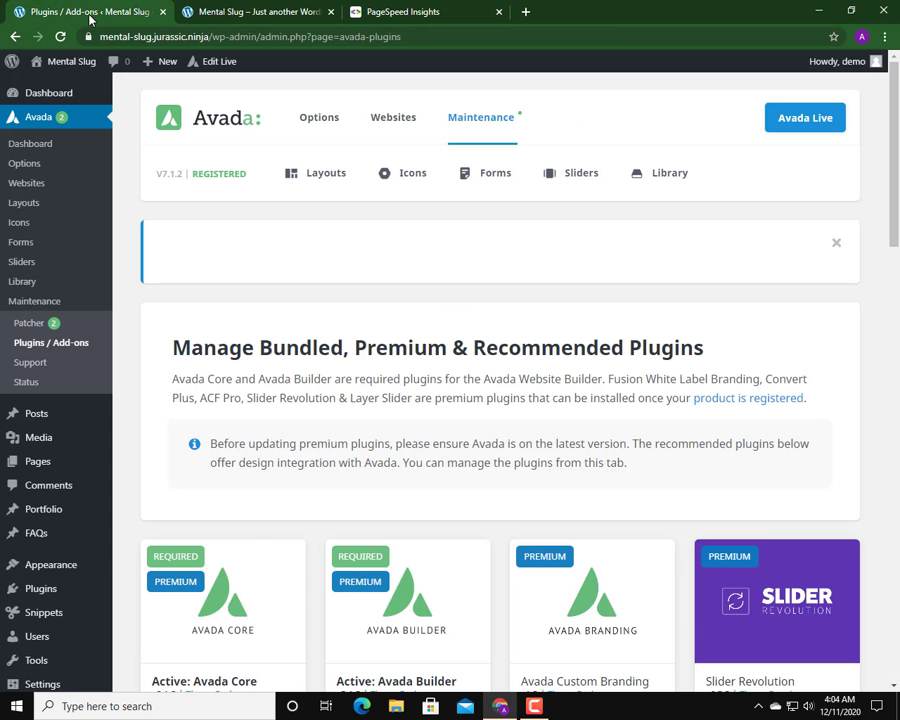
pyautogui.scroll(-3, 80, 508)
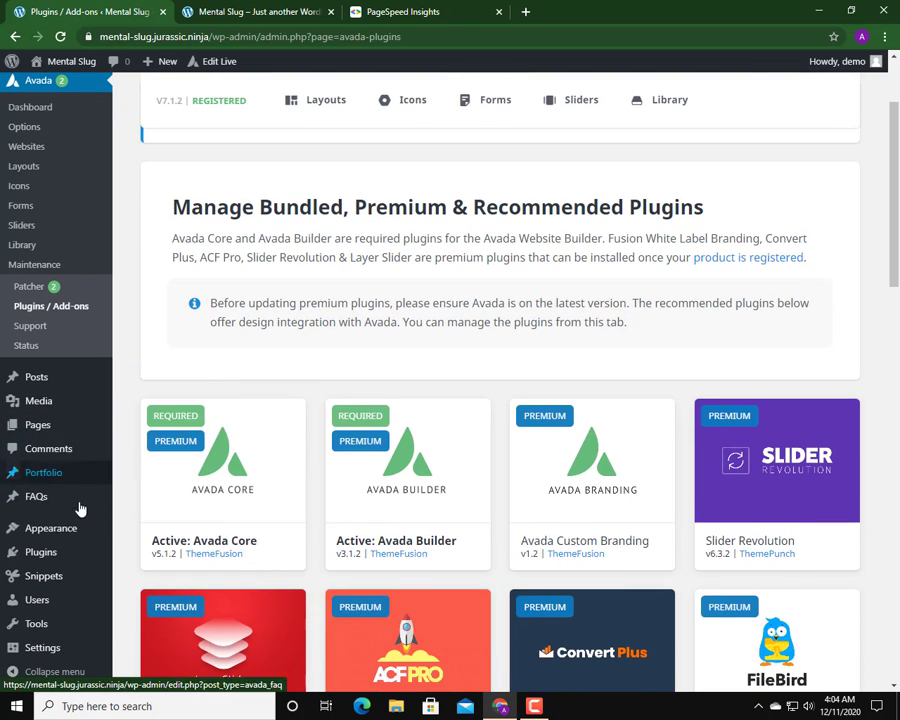
pyautogui.click(52, 528)
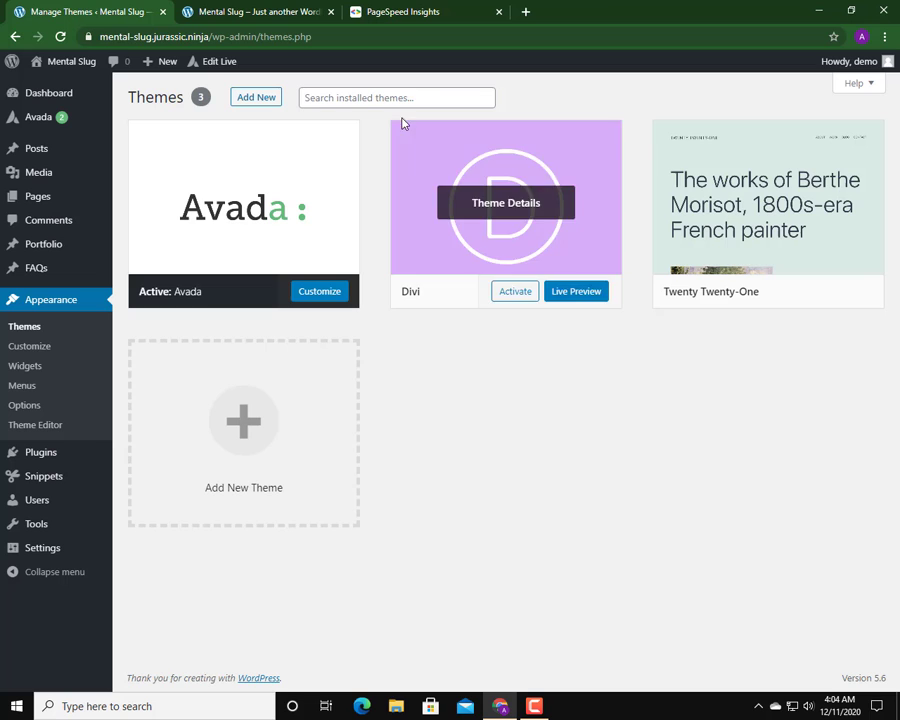
pyautogui.click(262, 101)
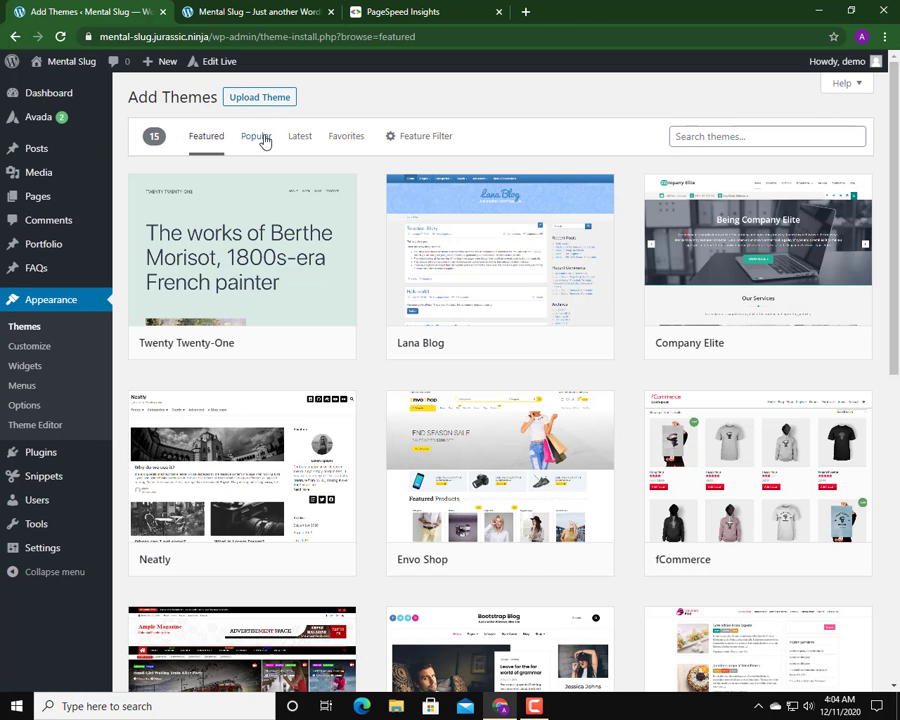
pyautogui.click(256, 136)
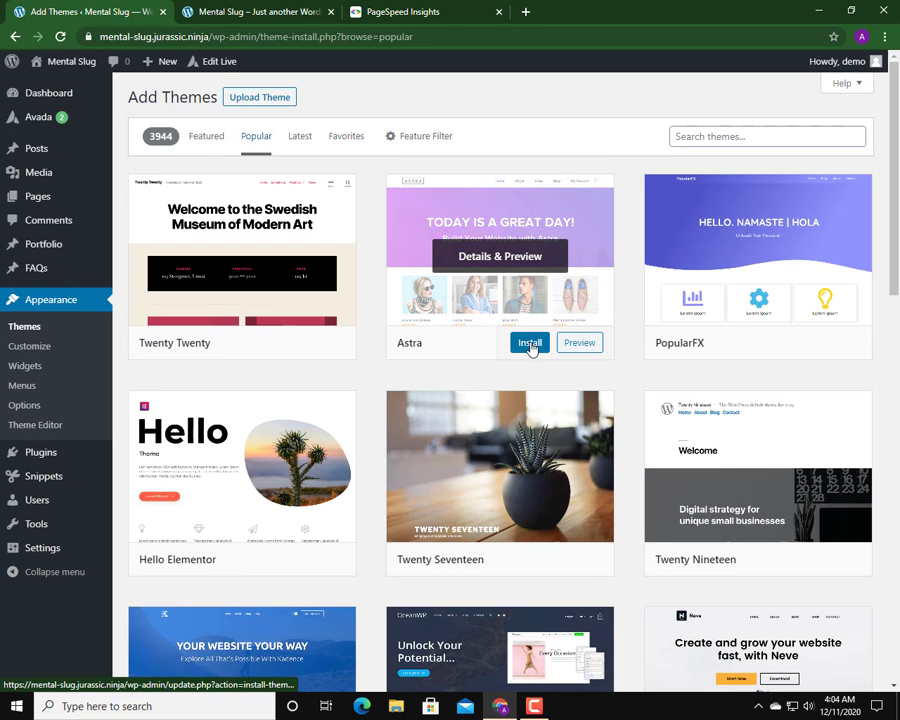
pyautogui.click(530, 343)
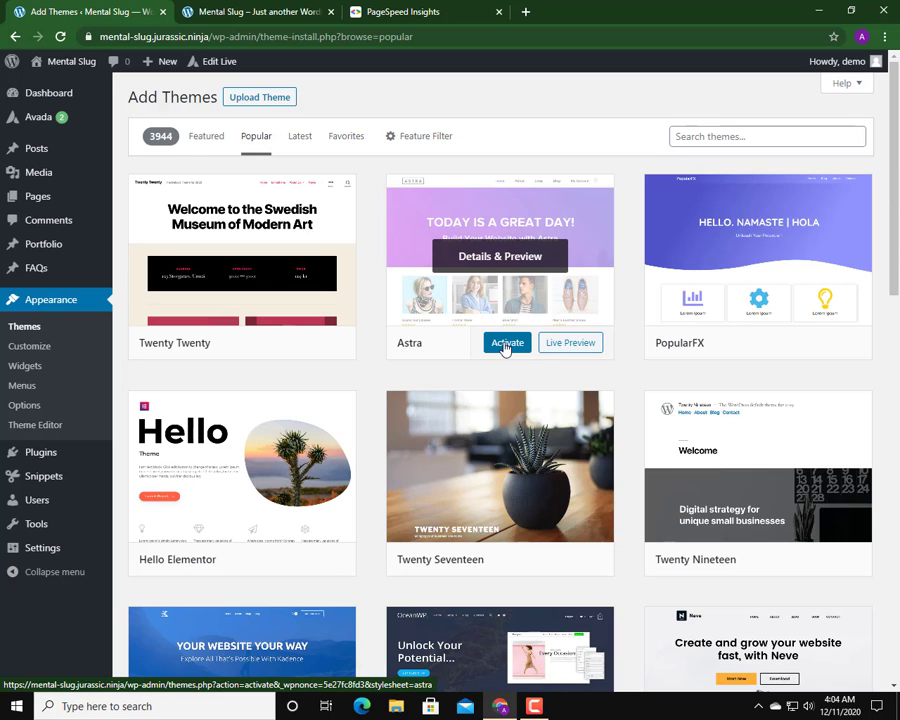
pyautogui.click(505, 346)
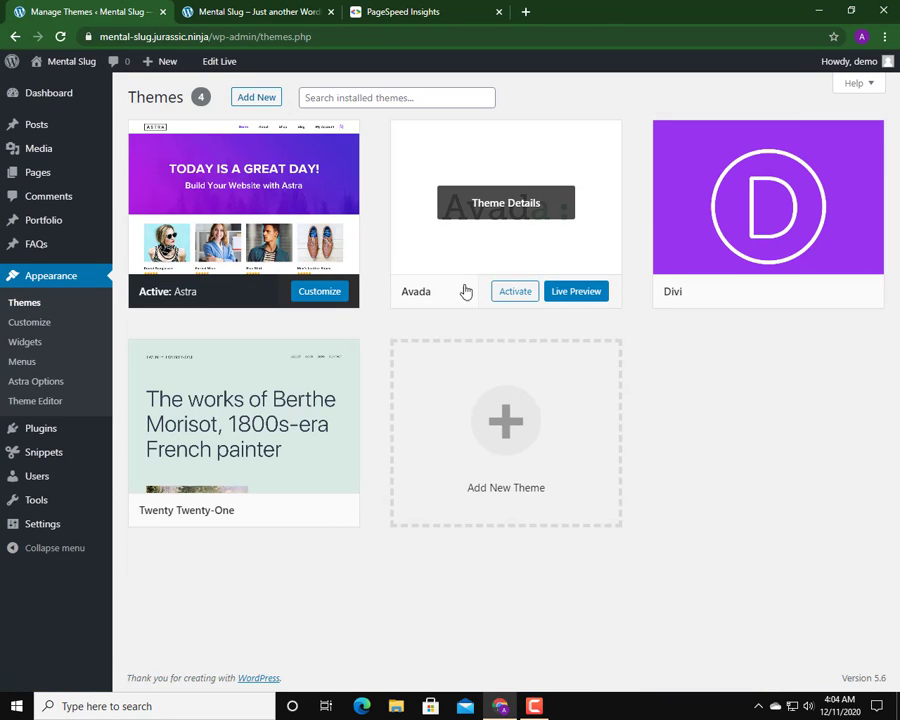
# Step: Reload the site's front end to confirm the Astra theme is applied
pyautogui.click(260, 13)
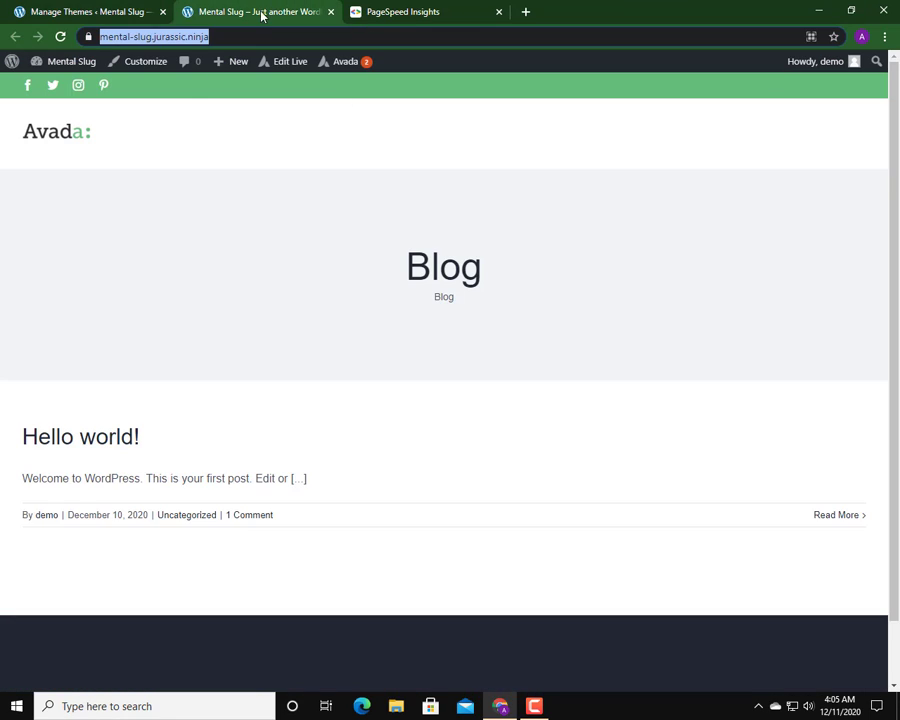
pyautogui.click(52, 135)
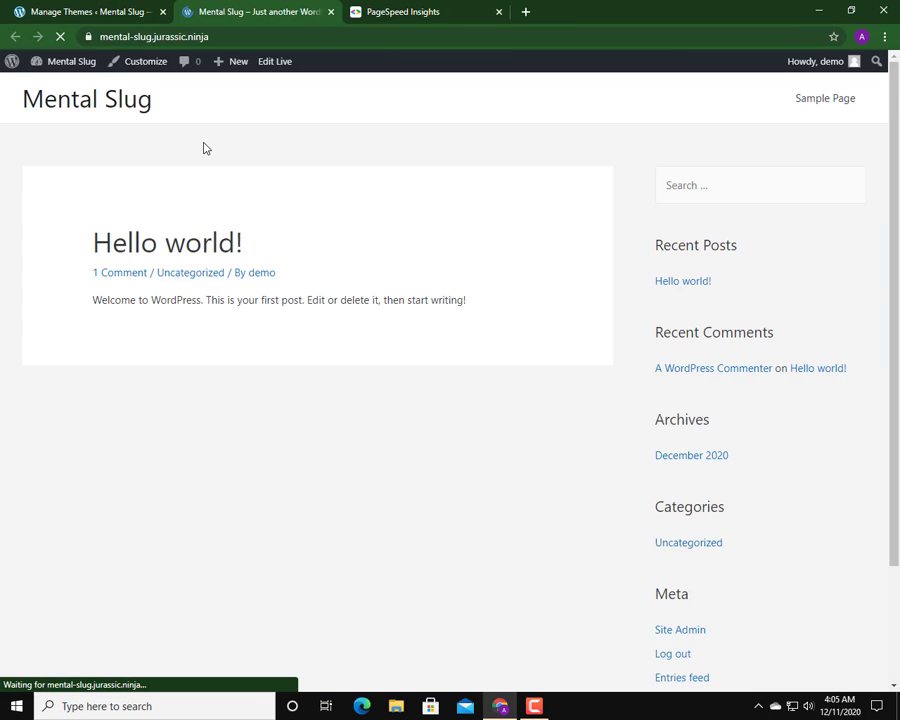
pyautogui.click(80, 11)
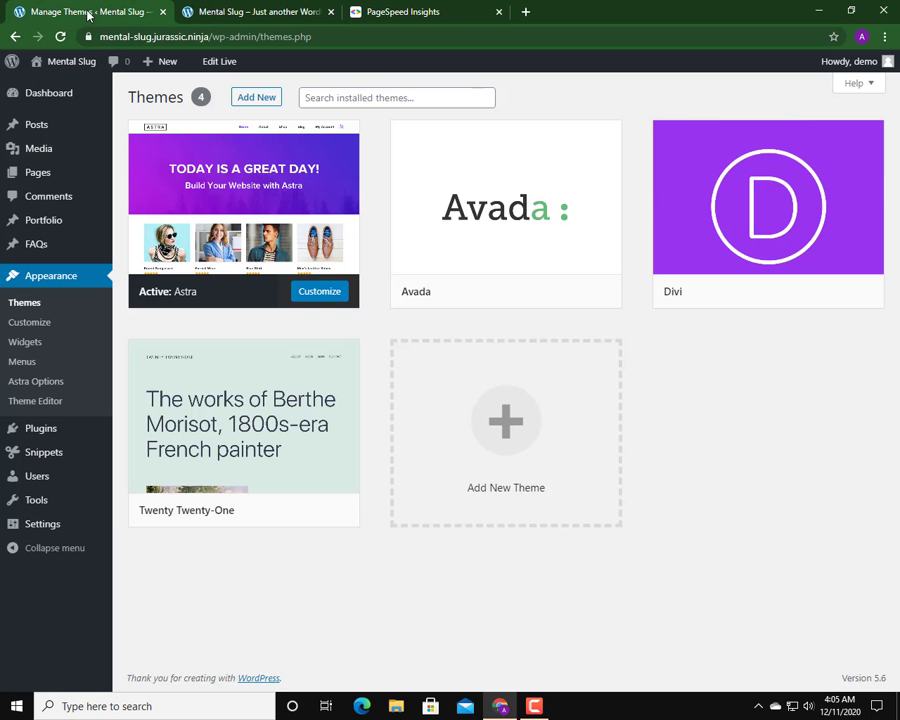
# Step: Deactivate the Avada Core and Avada Builder plugins
pyautogui.click(62, 428)
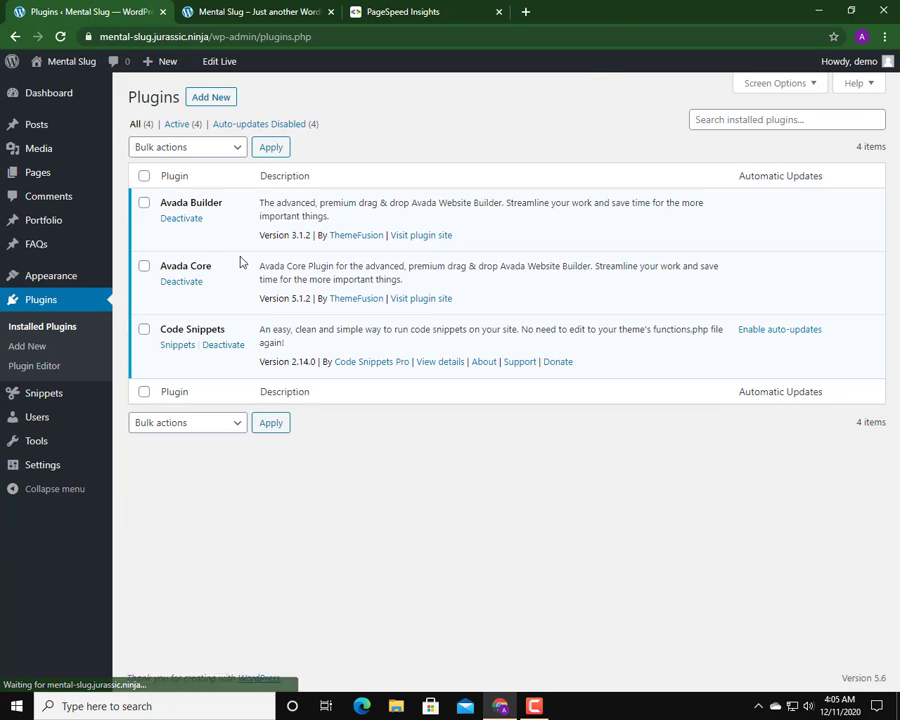
pyautogui.click(182, 283)
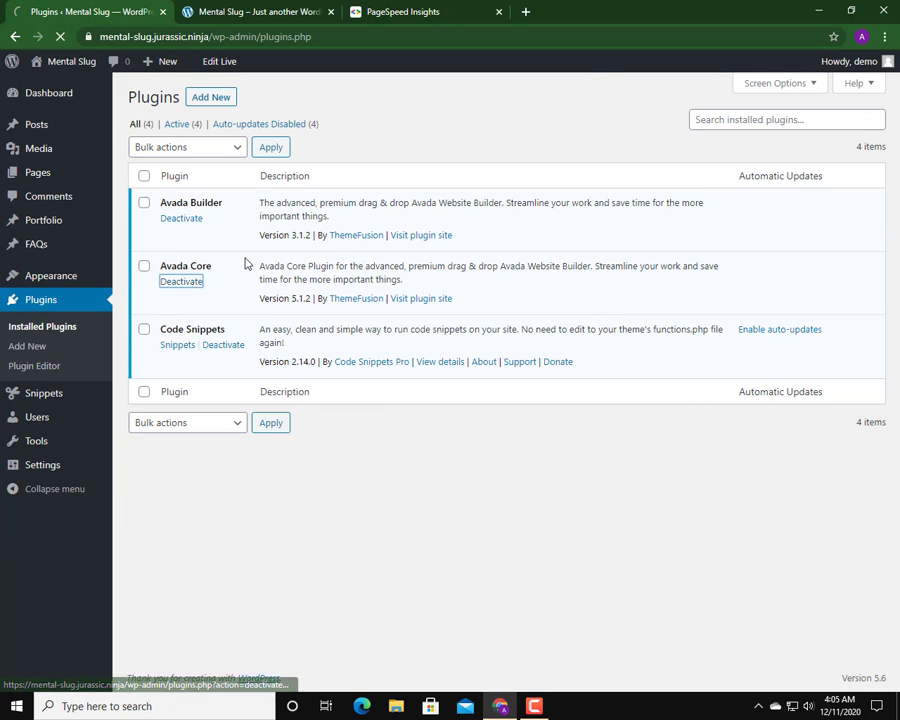
pyautogui.click(185, 219)
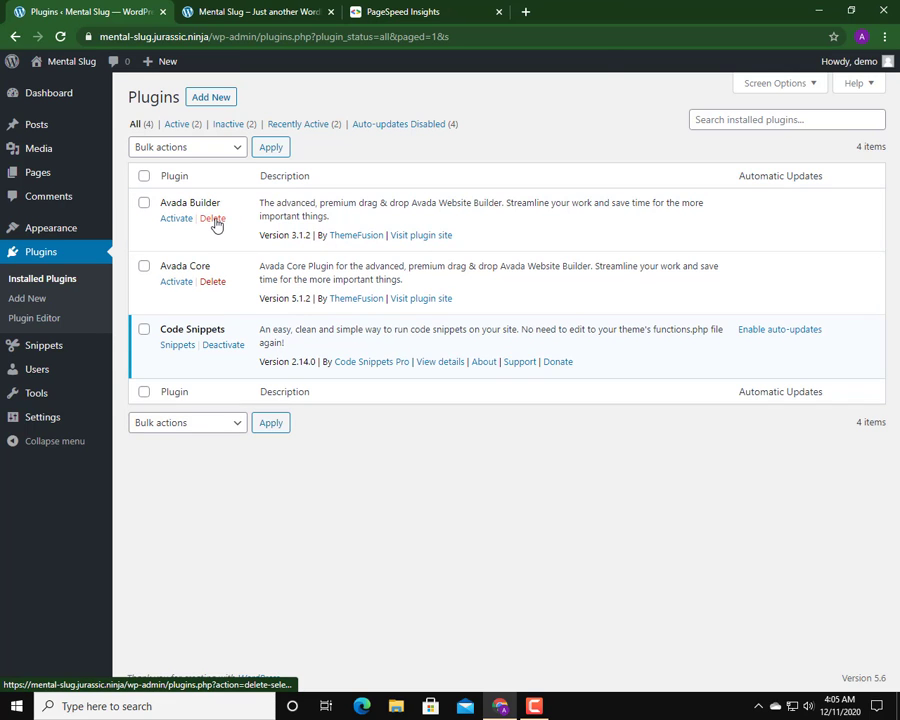
# Step: Delete Avada Builder and Avada Core, confirming each deletion, then view the homepage
pyautogui.click(219, 221)
pyautogui.click(518, 106)
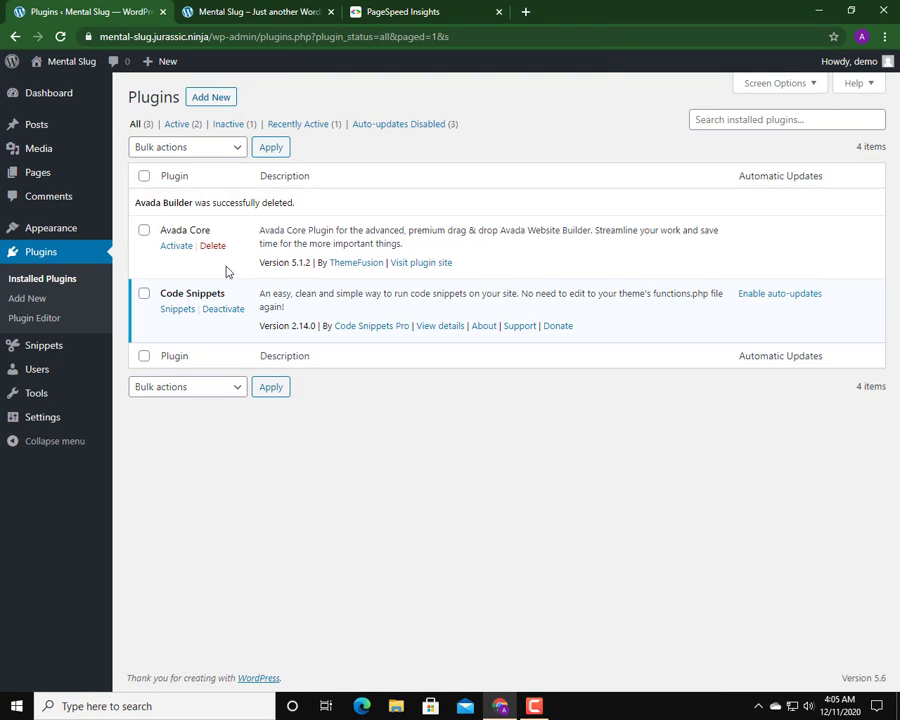
pyautogui.click(213, 246)
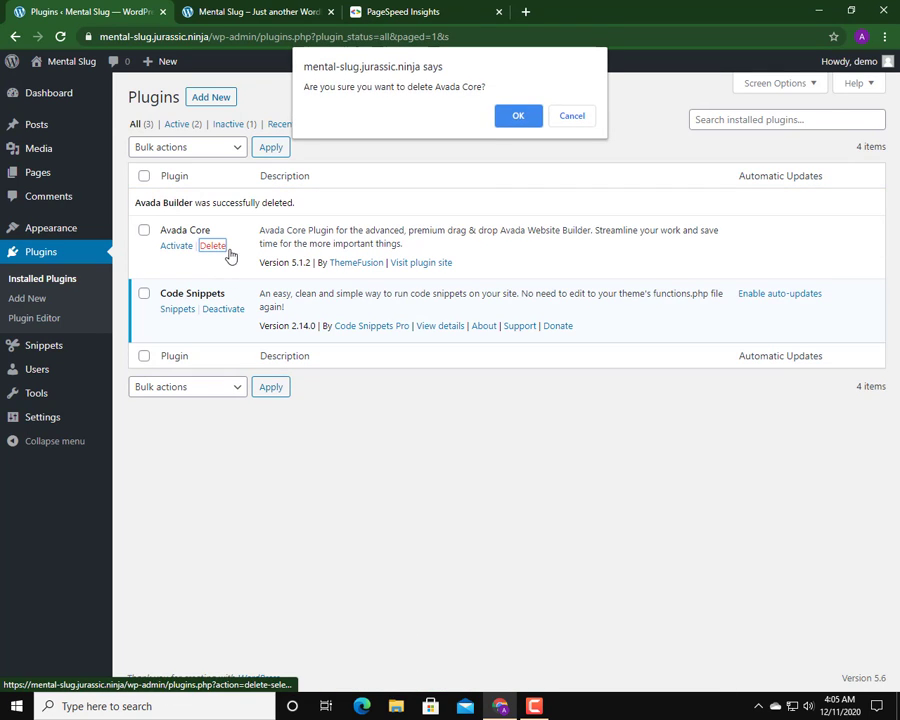
pyautogui.click(517, 115)
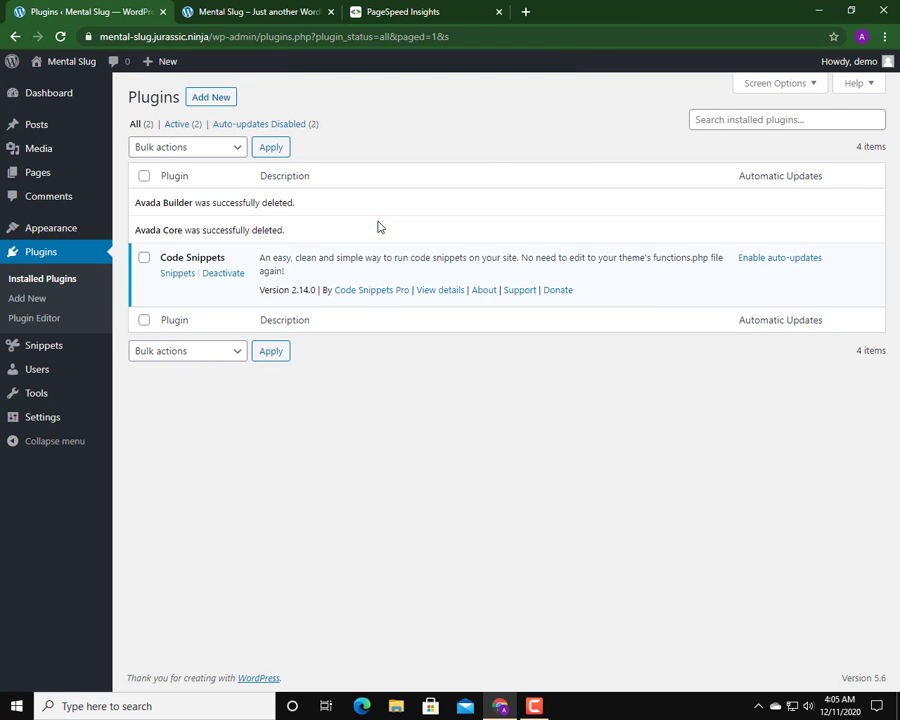
pyautogui.click(251, 11)
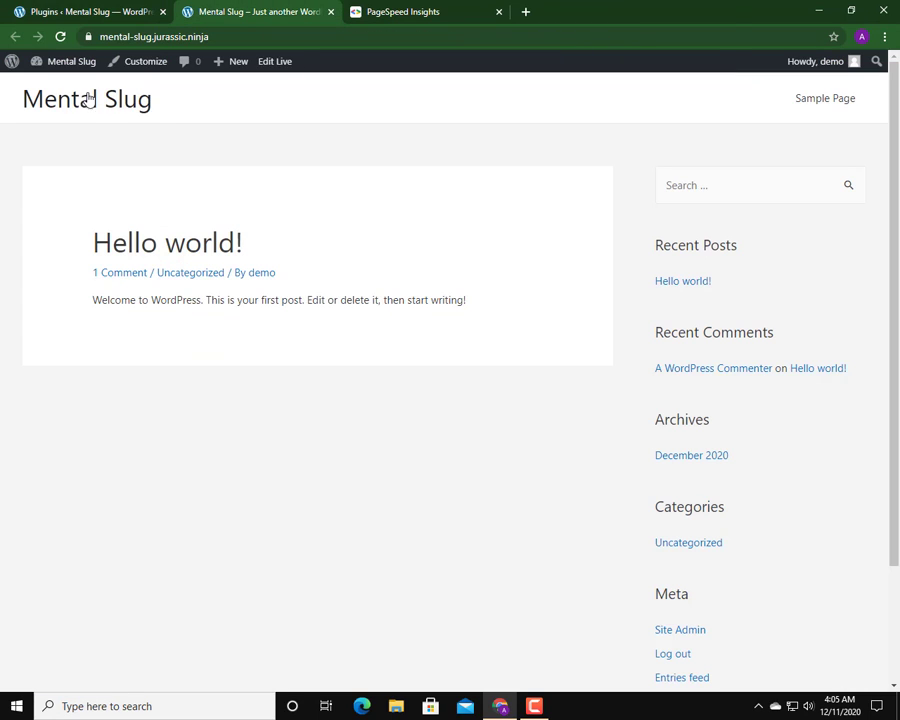
# Step: Run a new PageSpeed Insights analysis of the Astra-themed Mental Slug site
pyautogui.click(152, 99)
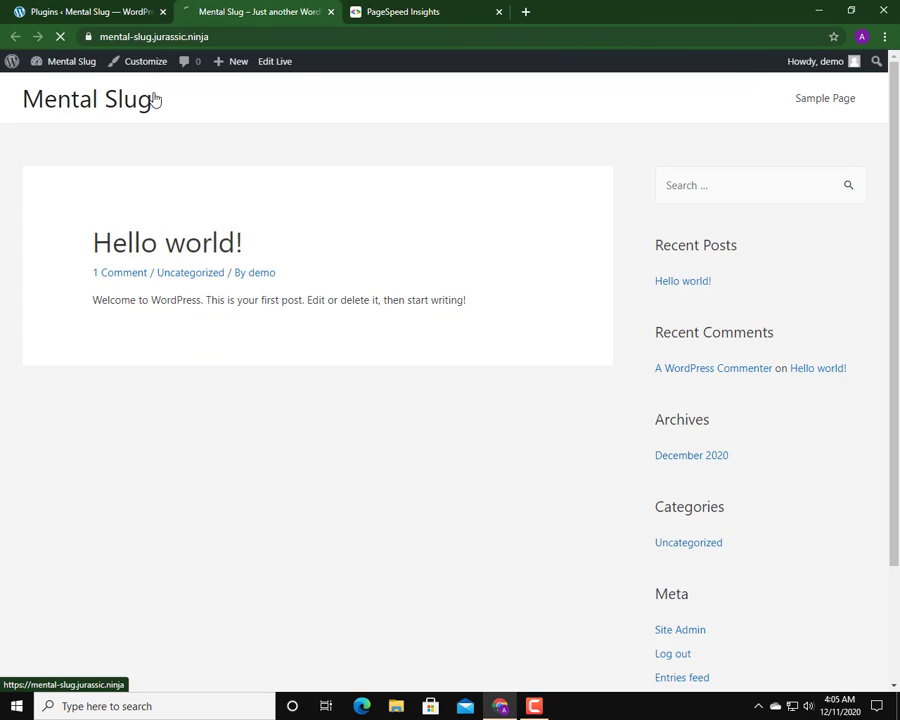
pyautogui.click(393, 14)
pyautogui.click(80, 66)
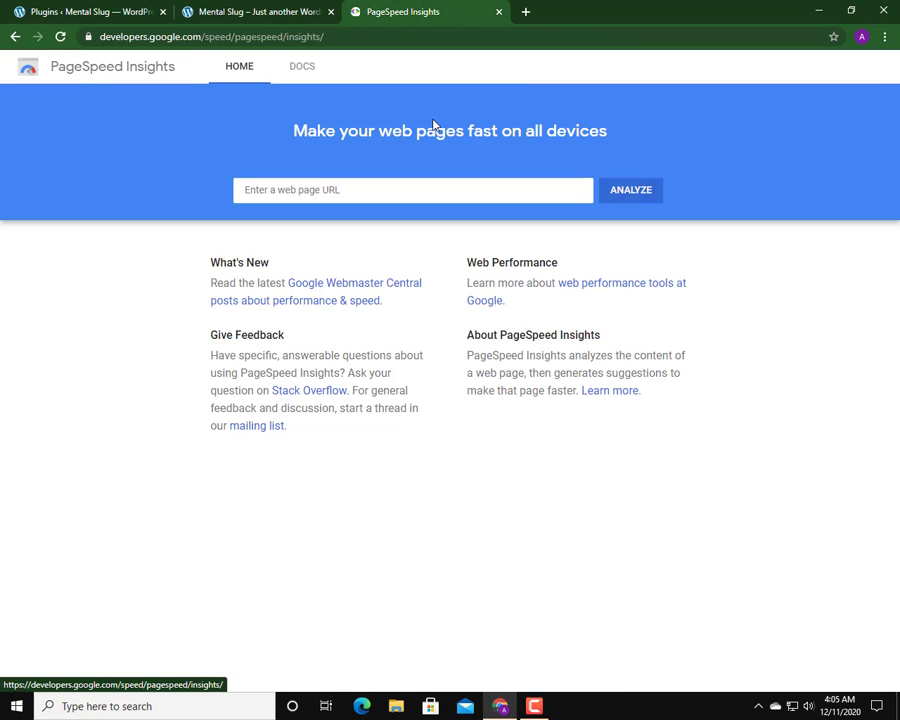
pyautogui.click(328, 190)
pyautogui.click(340, 223)
pyautogui.click(632, 193)
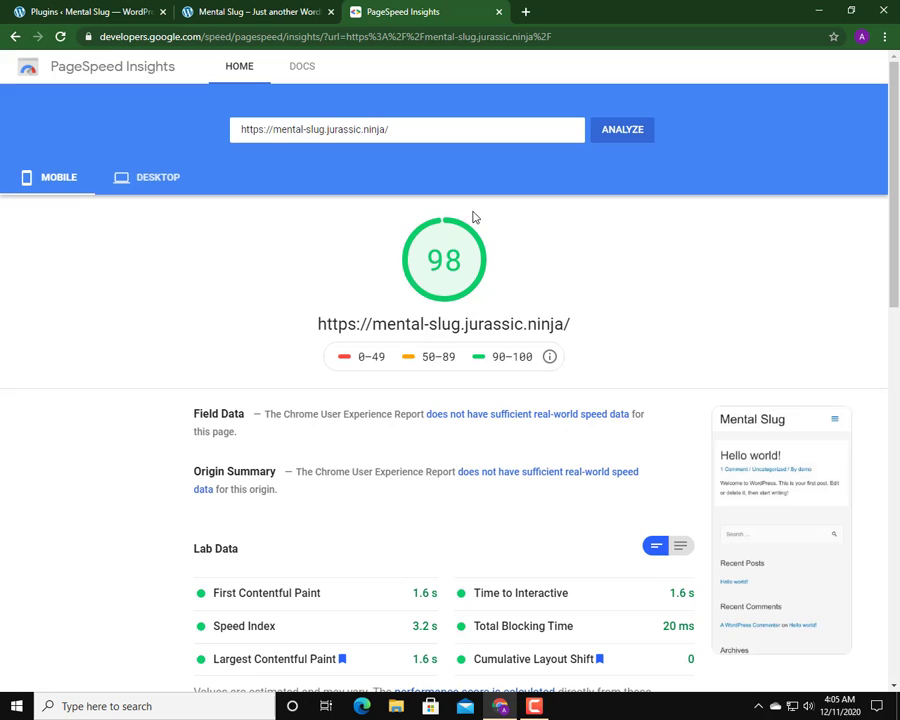
# Step: Highlight the mobile score 98, Speed Index 3.2 s and Total Blocking Time 20 ms
pyautogui.moveTo(422, 262); pyautogui.dragTo(465, 273)
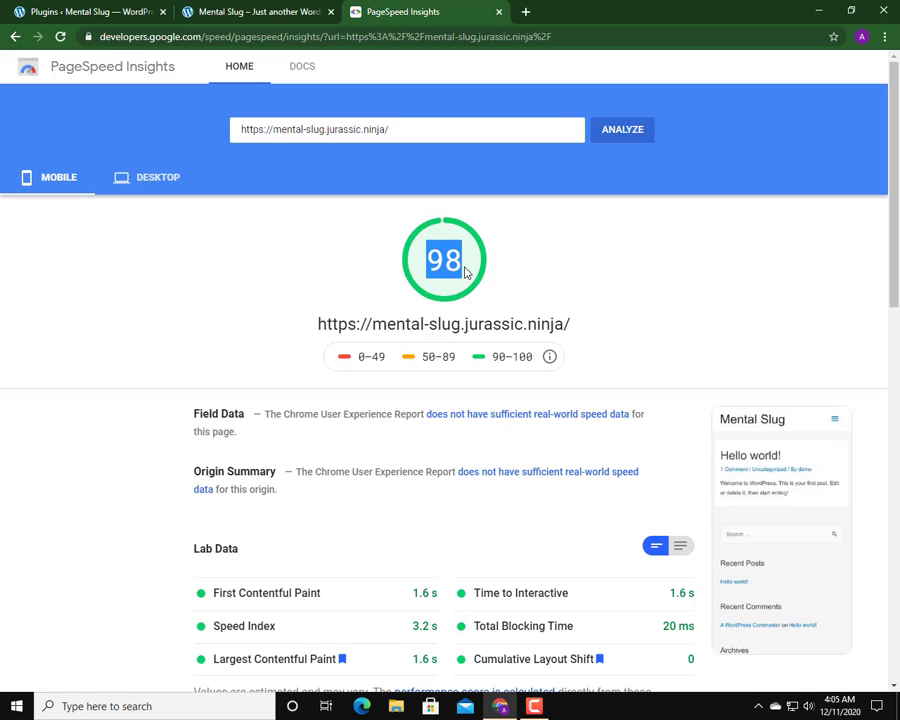
pyautogui.scroll(-3, 465, 273)
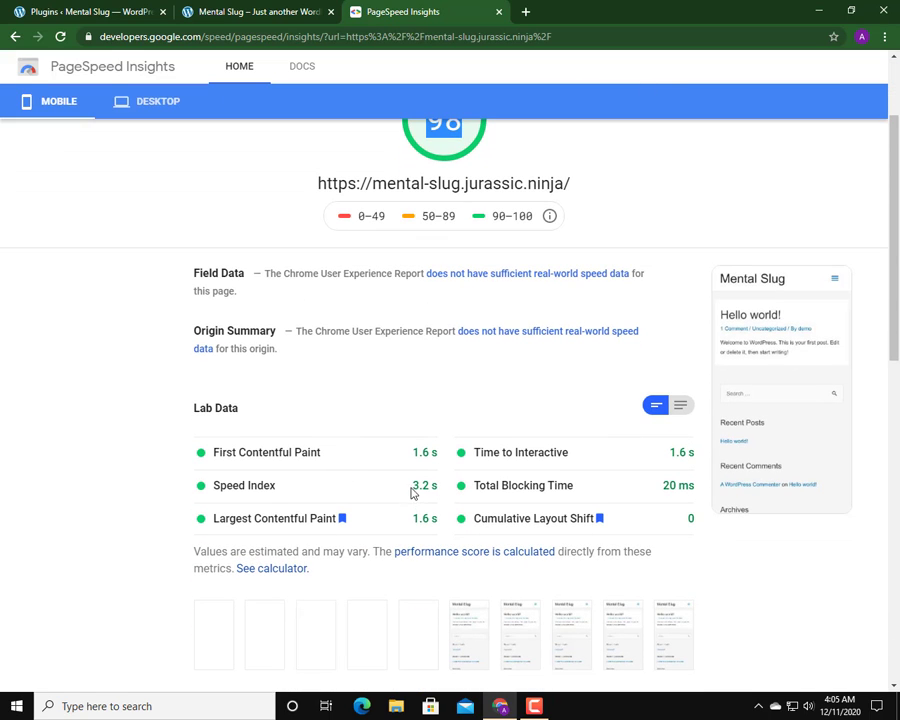
pyautogui.moveTo(411, 487)
pyautogui.mouseDown()
pyautogui.moveTo(440, 489)
pyautogui.moveTo(428, 450)
pyautogui.moveTo(412, 456)
pyautogui.mouseUp()
pyautogui.click(435, 456)
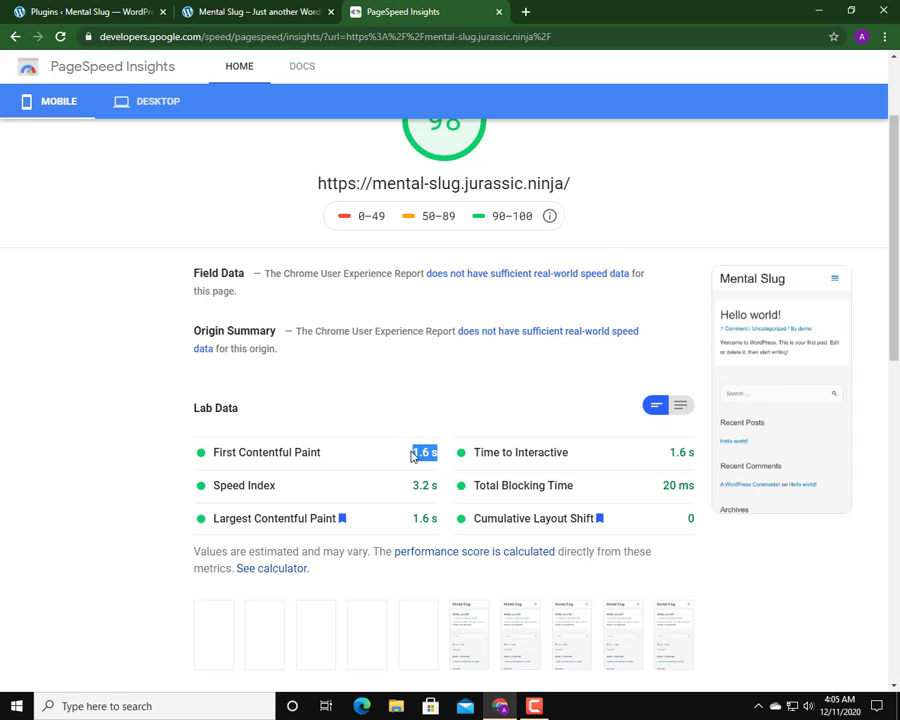
pyautogui.click(609, 466)
pyautogui.scroll(-2, 648, 460)
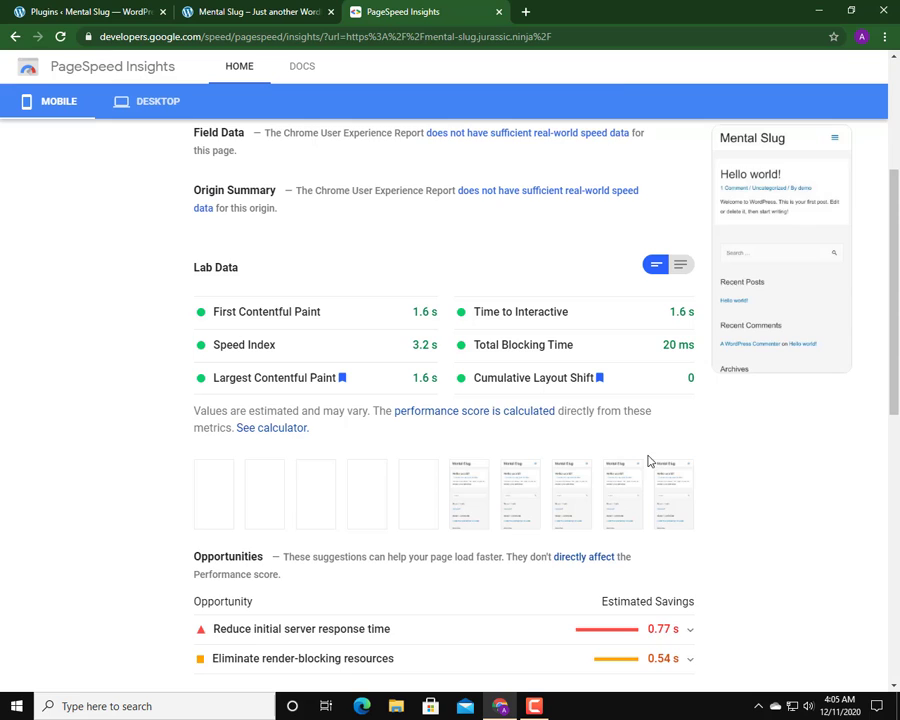
pyautogui.scroll(1, 660, 455)
pyautogui.tripleClick(692, 415)
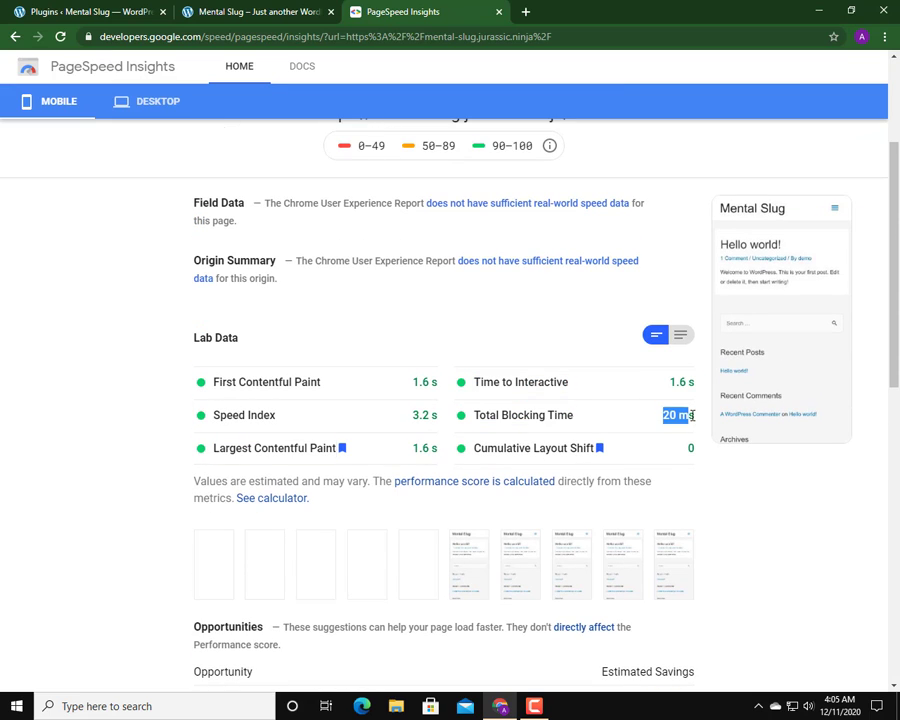
pyautogui.click(425, 344)
pyautogui.scroll(-3, 425, 344)
pyautogui.scroll(6, 424, 338)
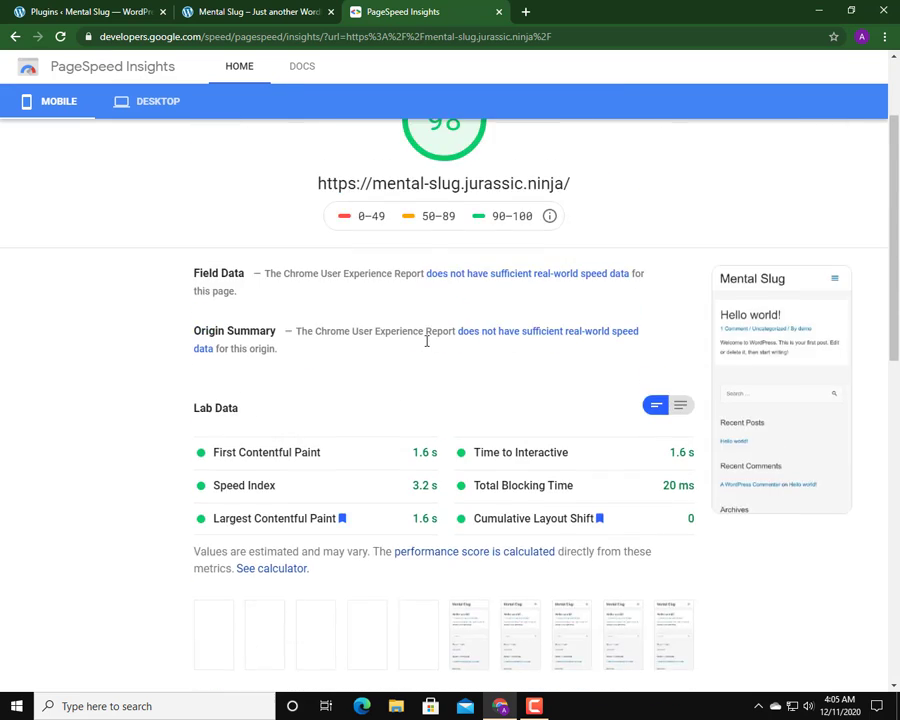
# Step: Show desktop results and highlight Speed Index 1.3 s, First Contentful Paint 0.5 s and blocking time
pyautogui.click(155, 177)
pyautogui.scroll(-4, 454, 277)
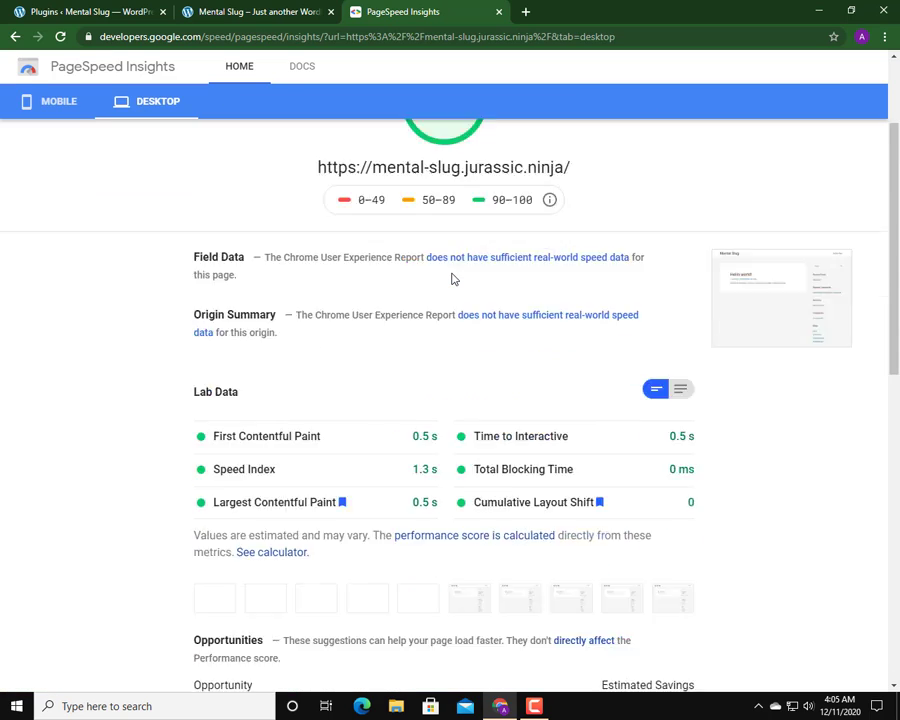
pyautogui.moveTo(444, 347); pyautogui.dragTo(400, 348)
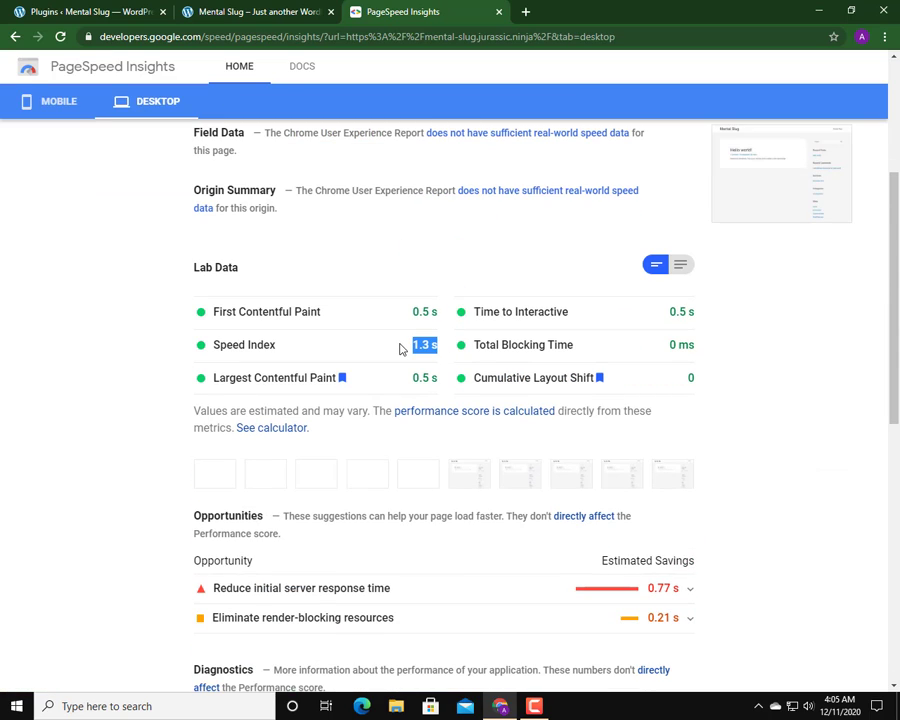
pyautogui.click(399, 347)
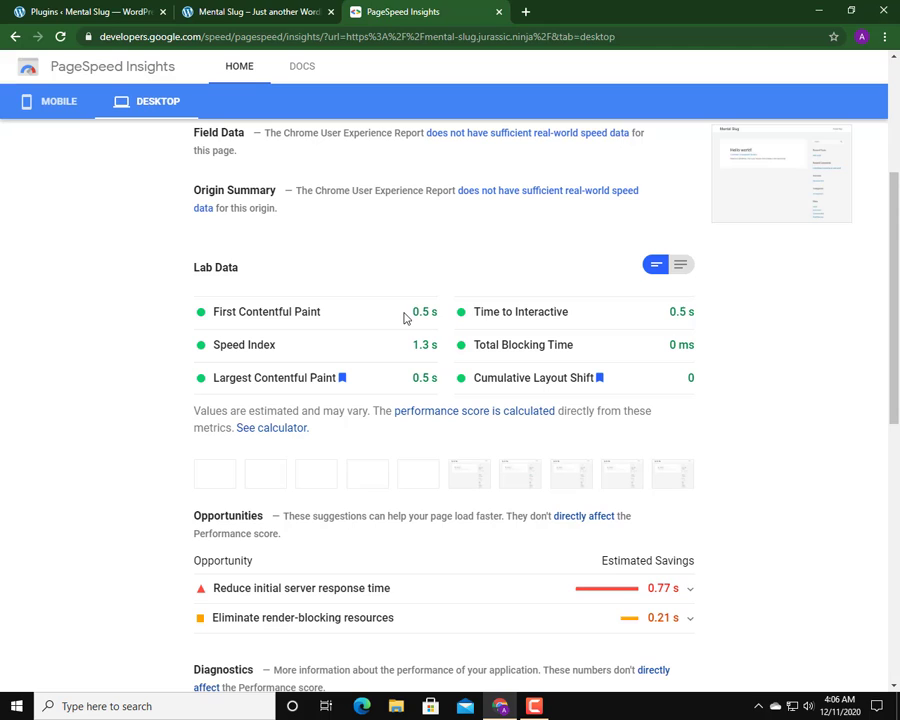
pyautogui.moveTo(411, 312); pyautogui.dragTo(439, 313)
pyautogui.click(439, 318)
pyautogui.moveTo(415, 377); pyautogui.dragTo(404, 376)
pyautogui.click(683, 372)
pyautogui.moveTo(703, 352); pyautogui.dragTo(508, 344)
pyautogui.click(524, 344)
pyautogui.scroll(3, 401, 323)
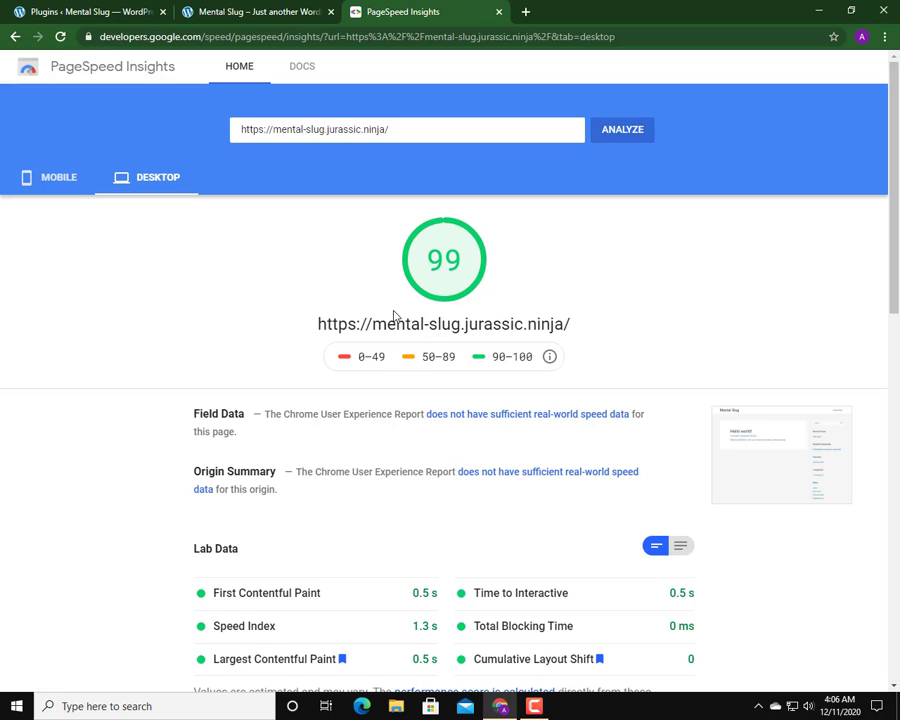
# Step: Compare mobile 98 against desktop 99 by toggling the tabs, ending on desktop
pyautogui.click(55, 186)
pyautogui.click(165, 188)
pyautogui.click(57, 188)
pyautogui.scroll(-3, 403, 288)
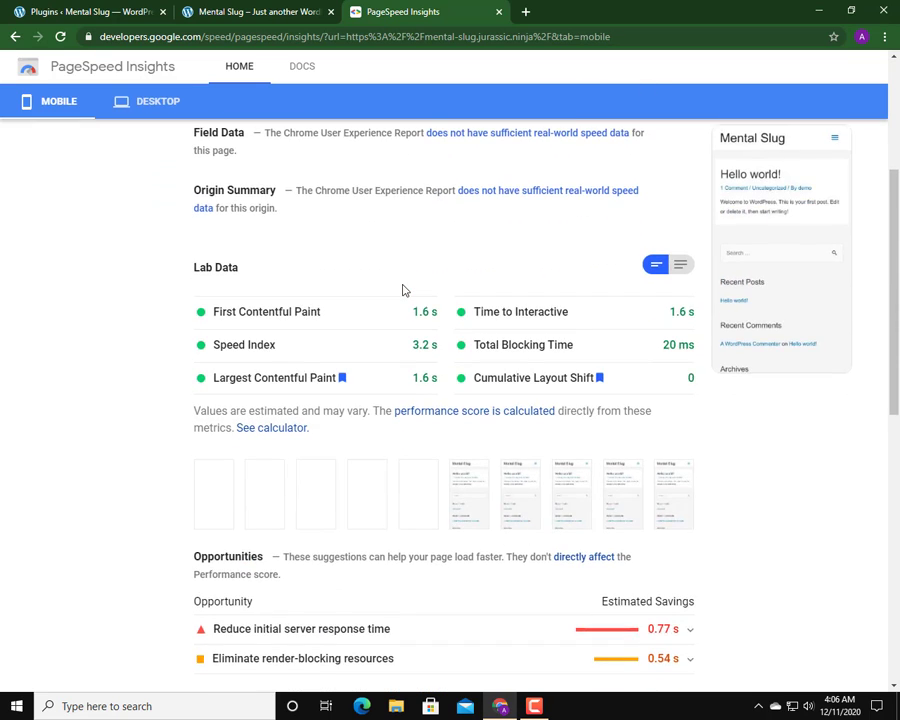
pyautogui.scroll(-3, 403, 291)
pyautogui.scroll(4, 403, 291)
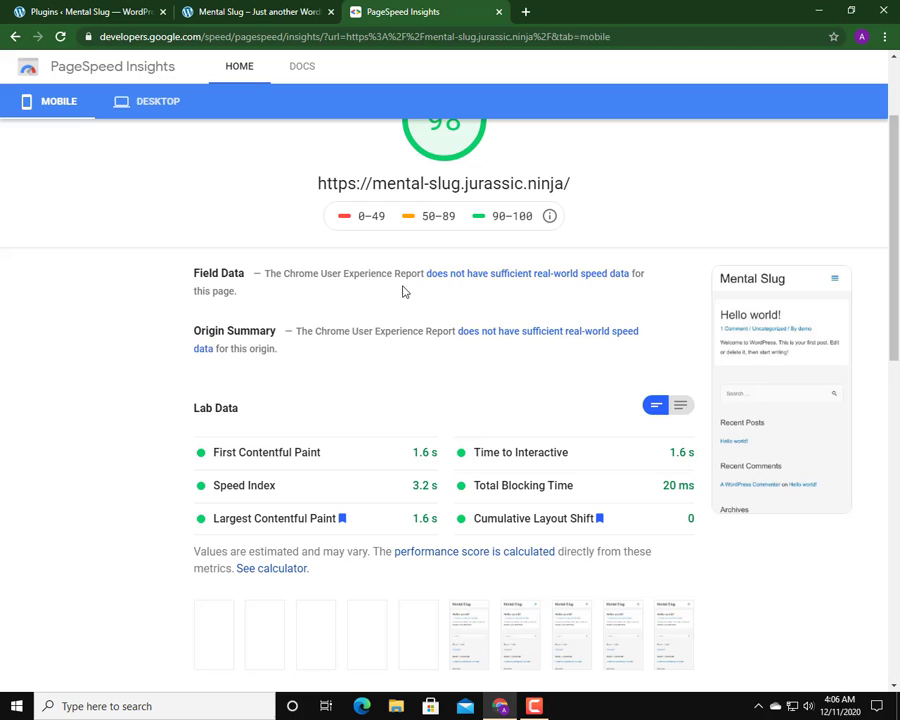
pyautogui.scroll(2, 403, 291)
pyautogui.click(145, 178)
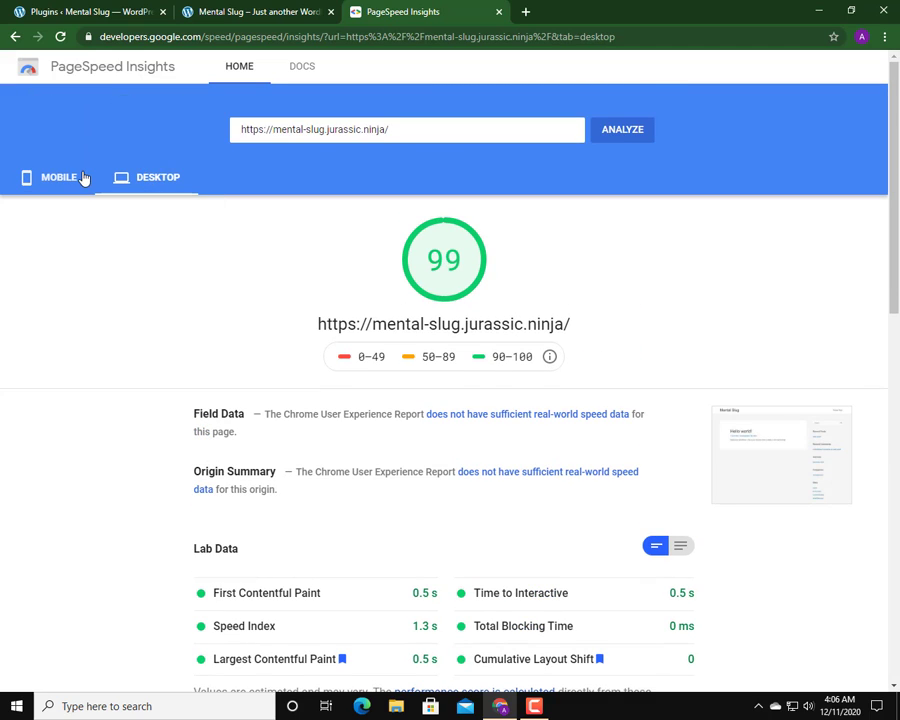
pyautogui.click(84, 178)
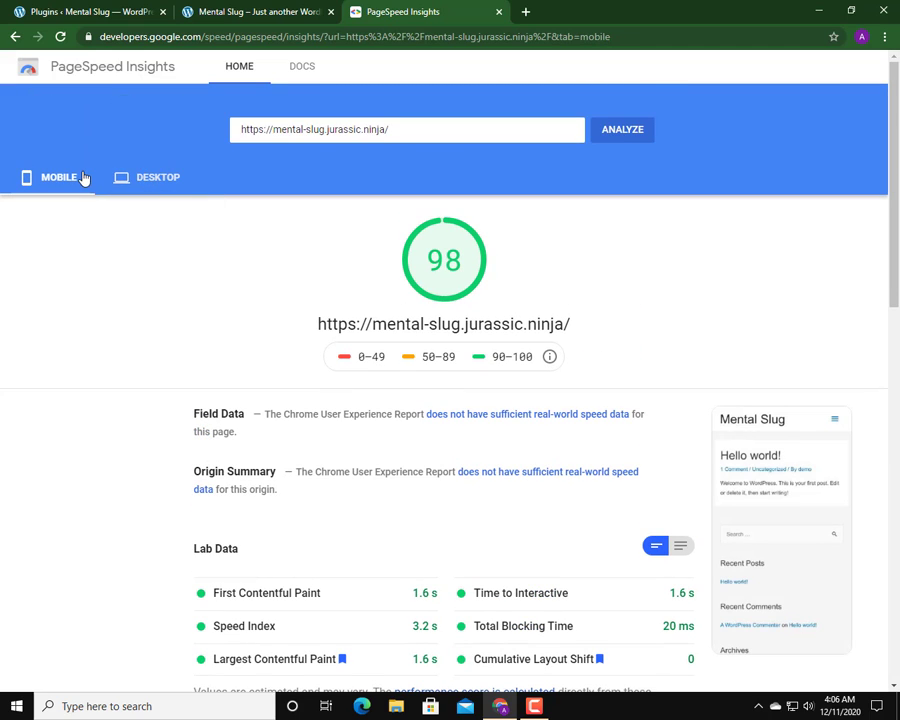
pyautogui.click(168, 186)
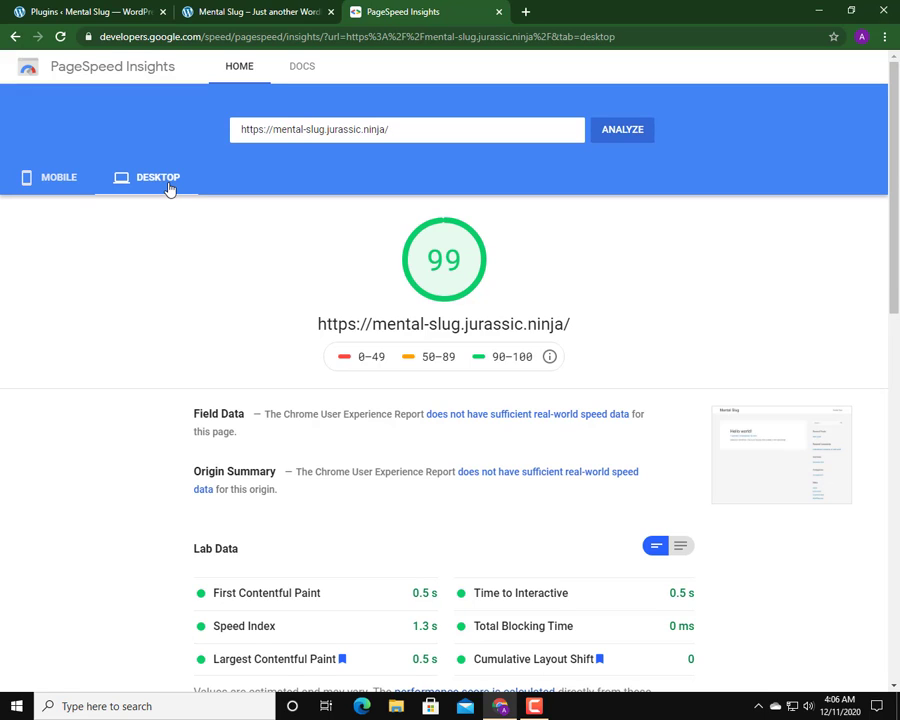
pyautogui.click(74, 180)
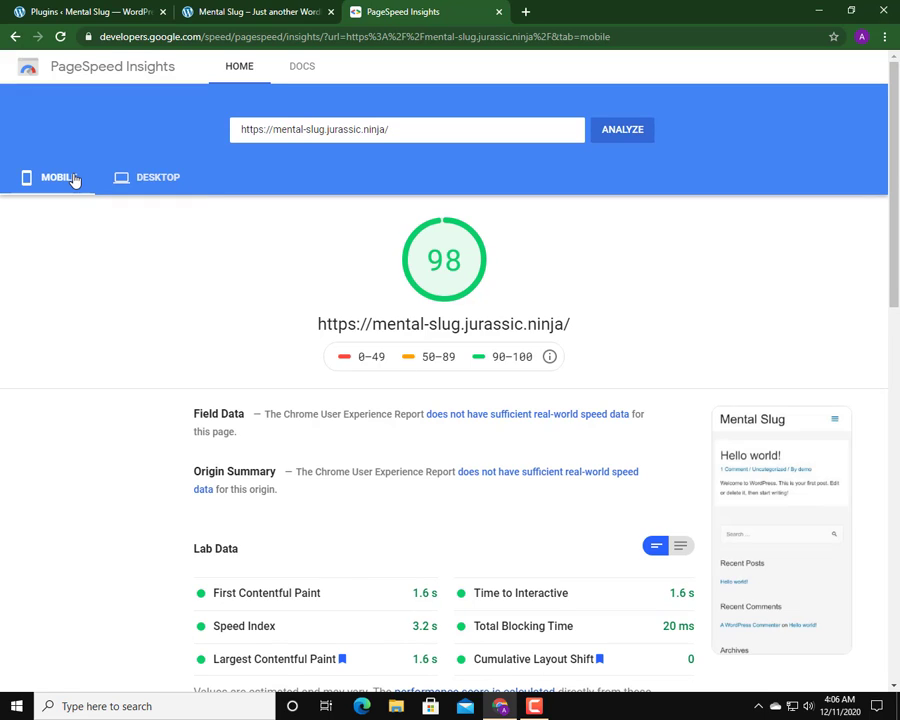
pyautogui.click(133, 184)
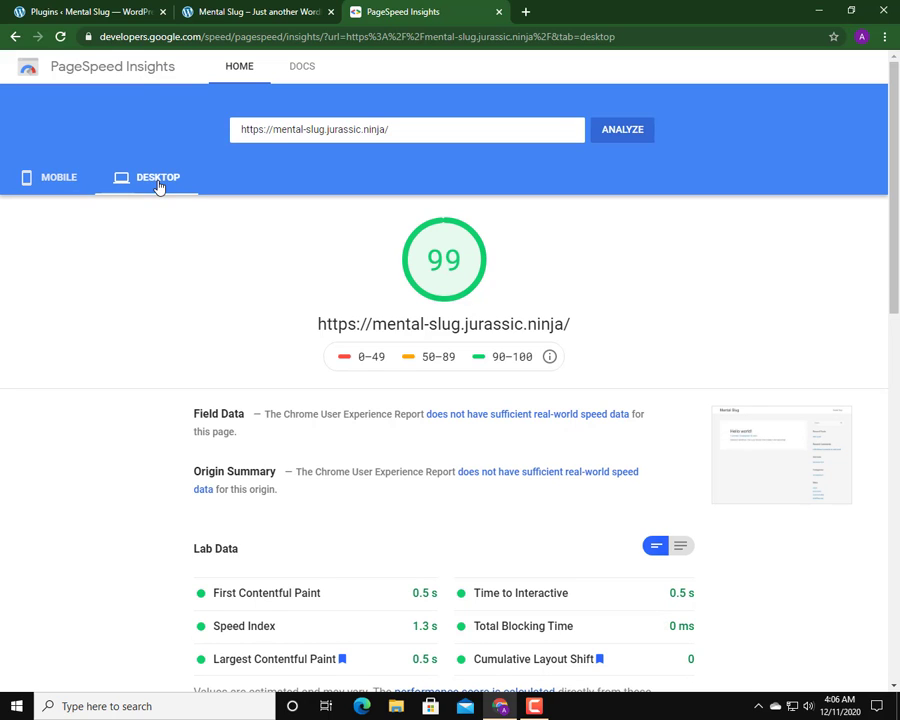
# Step: Return to WordPress admin and open Themes, showing Astra active beside Avada, Divi and Twenty Twenty-One
pyautogui.click(95, 10)
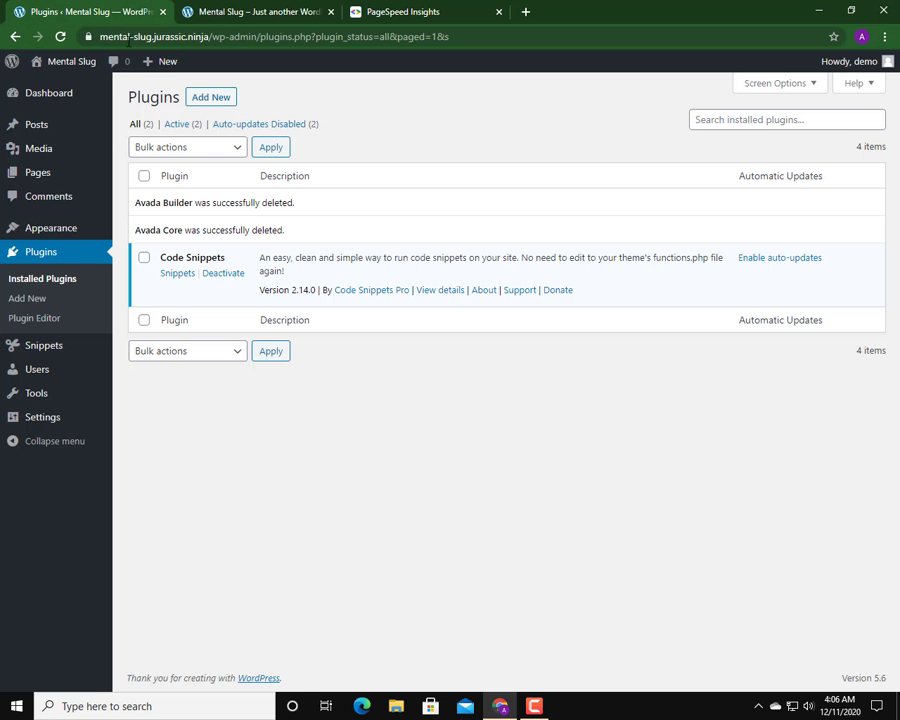
pyautogui.click(75, 232)
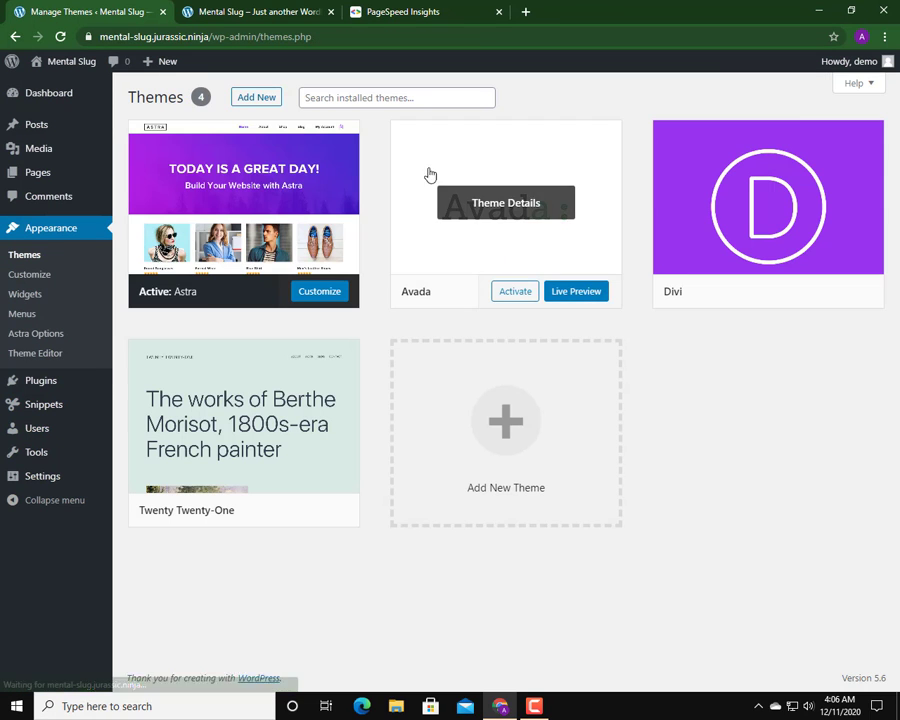